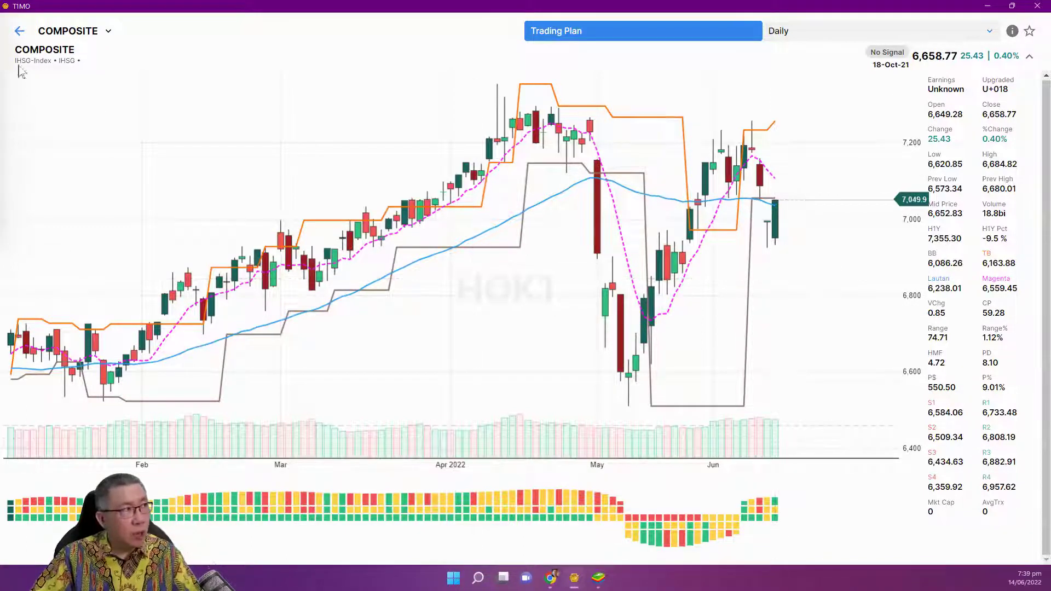
# In the Screener, deselect the Buy Magenta, Spec Buy and Trading Kilat signals, apply the filter and reverse the results' signal sort order
pyautogui.click(19, 32)
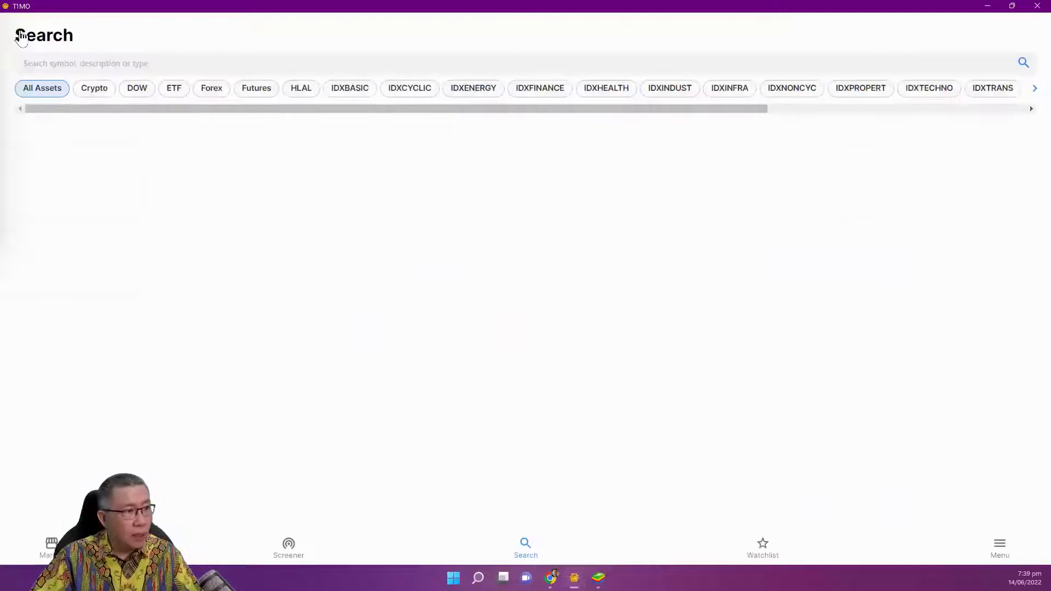
pyautogui.click(289, 547)
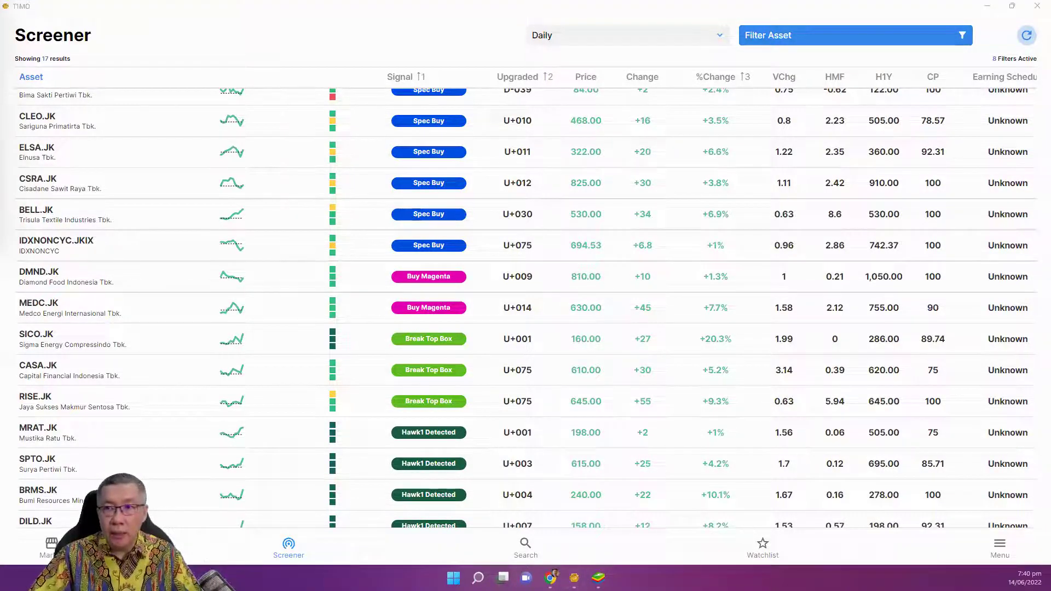
pyautogui.click(800, 41)
pyautogui.click(801, 41)
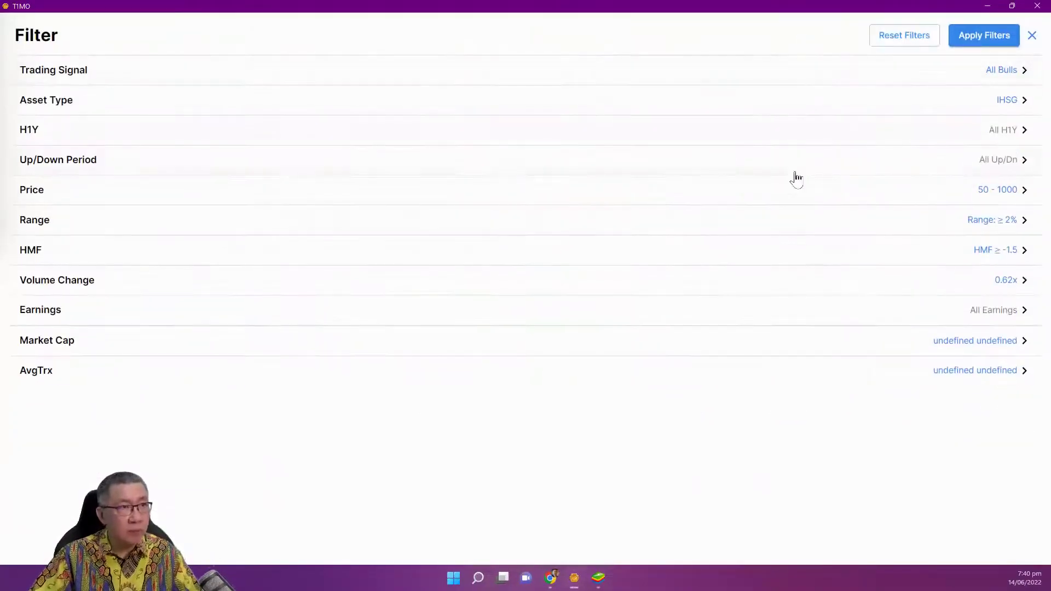
pyautogui.click(134, 81)
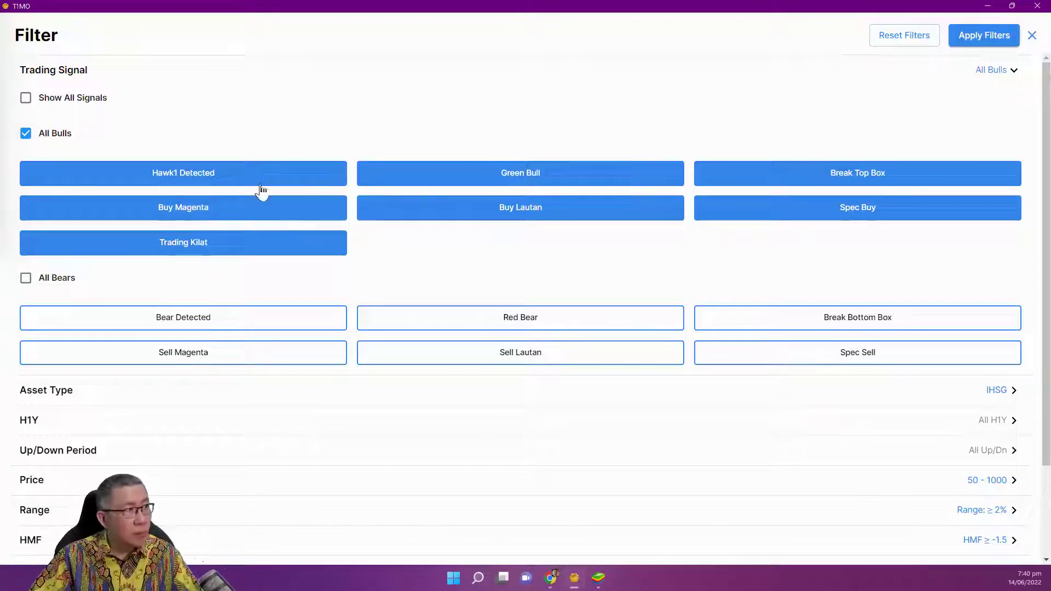
pyautogui.click(256, 217)
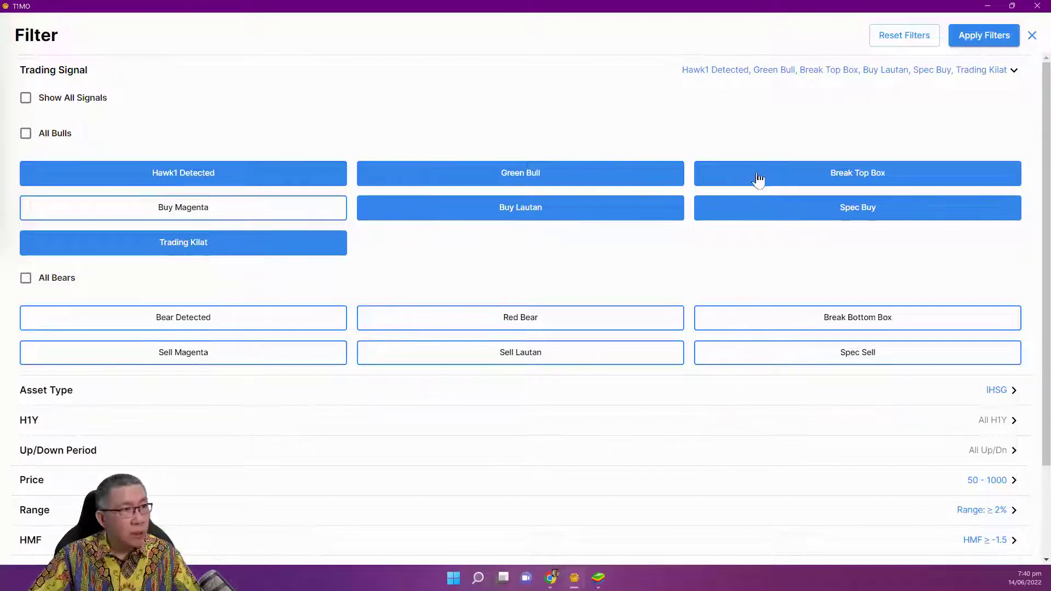
pyautogui.click(765, 206)
pyautogui.click(303, 245)
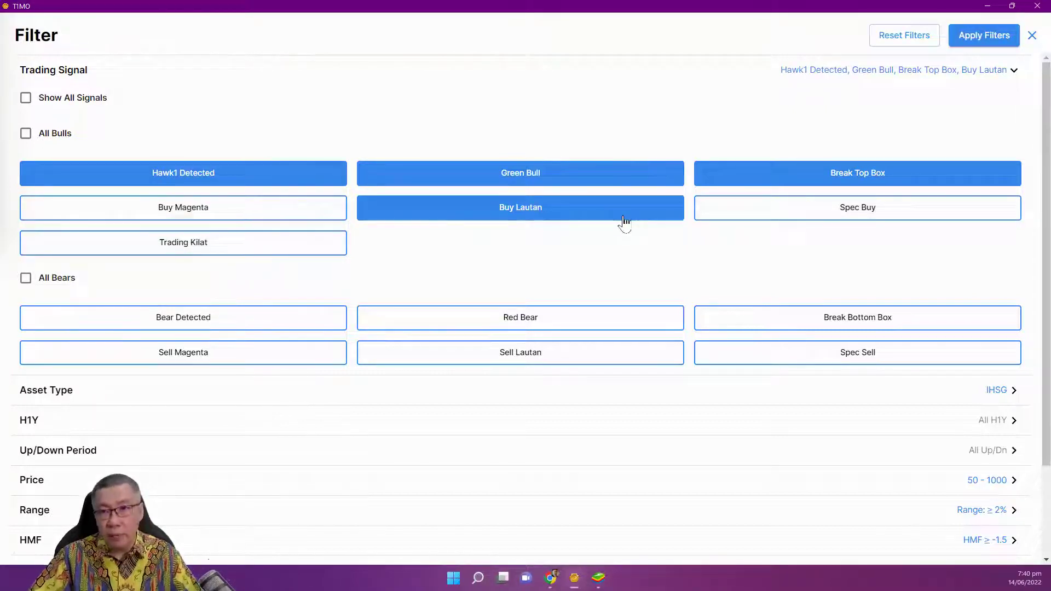
pyautogui.click(984, 39)
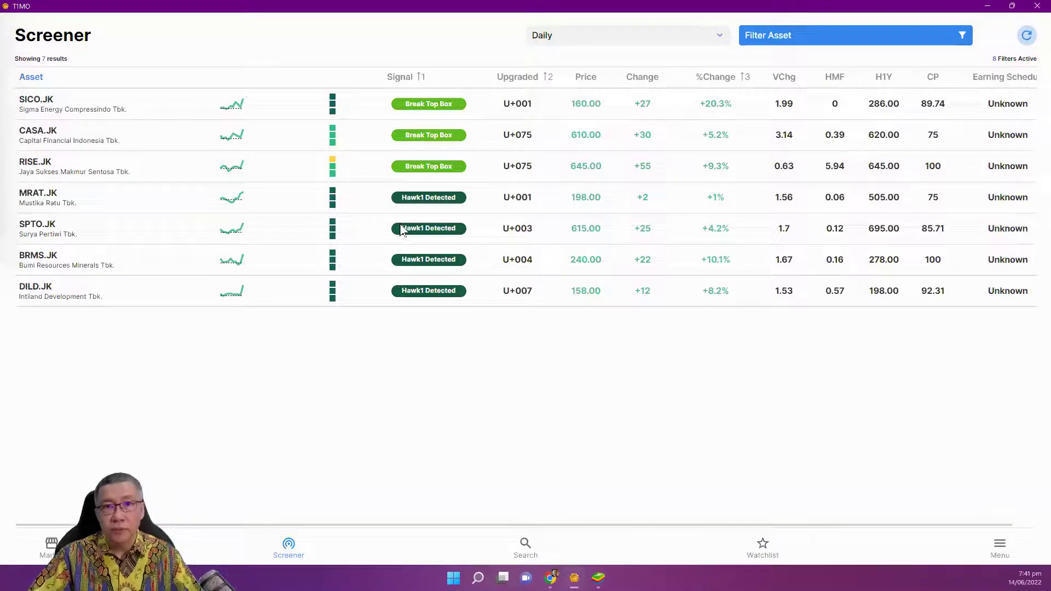
pyautogui.click(419, 80)
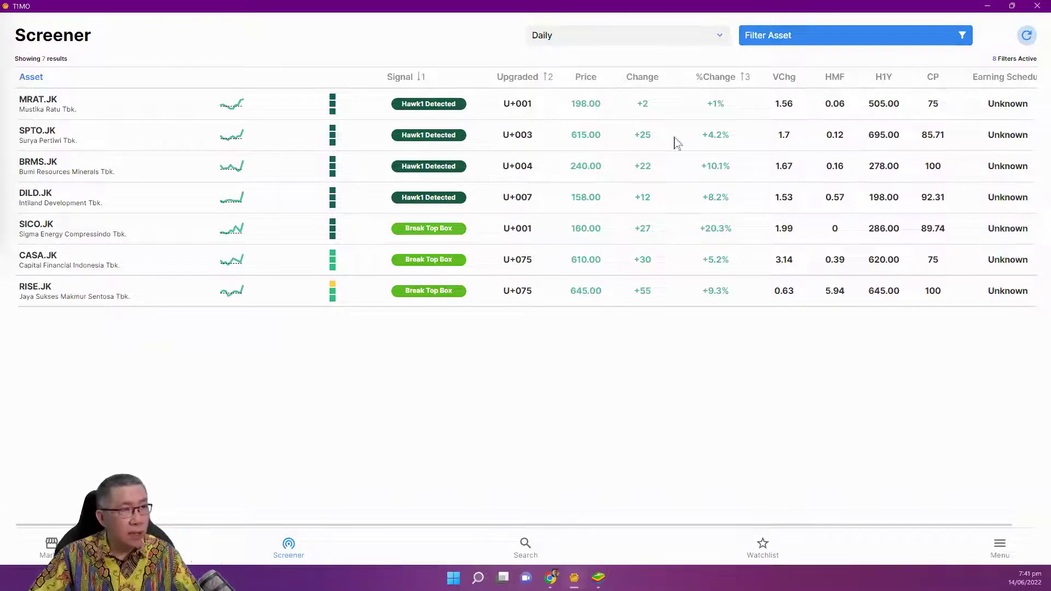
# Select All Bulls again in the screener's trading signal filter, including Trading Kilat
pyautogui.click(959, 44)
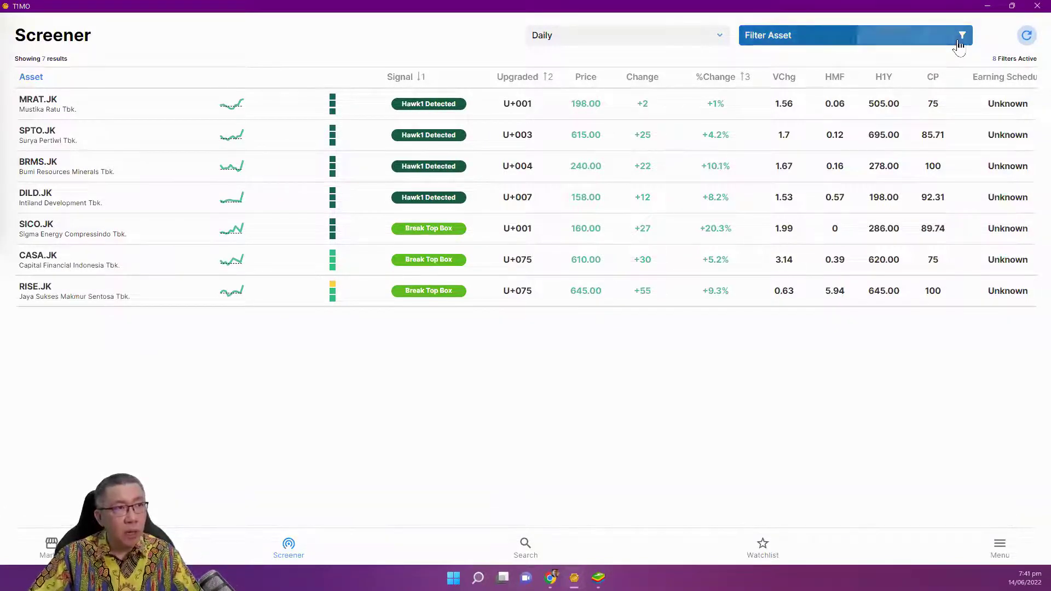
pyautogui.click(962, 80)
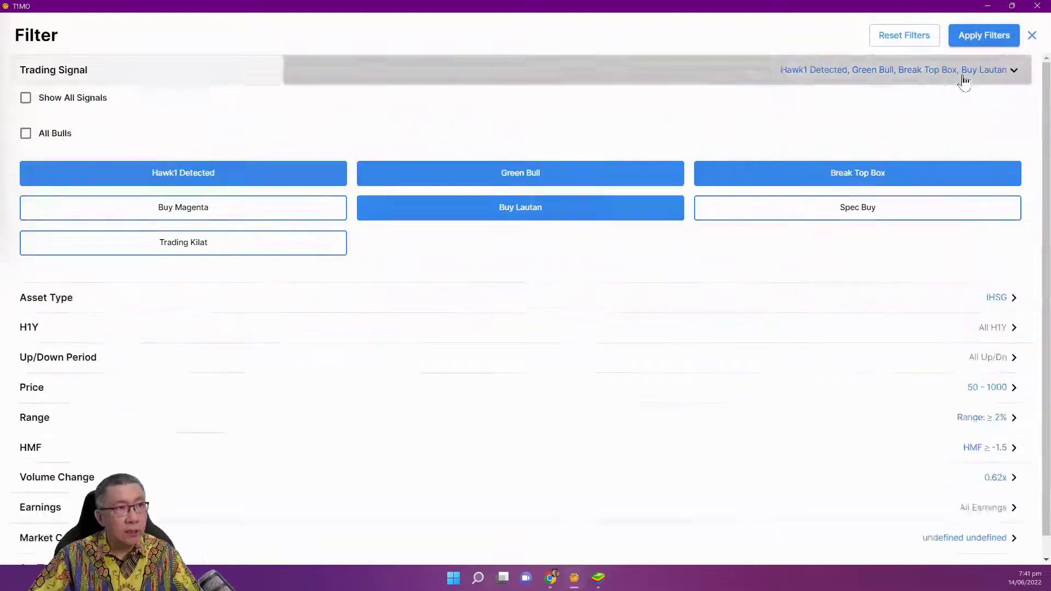
pyautogui.click(27, 135)
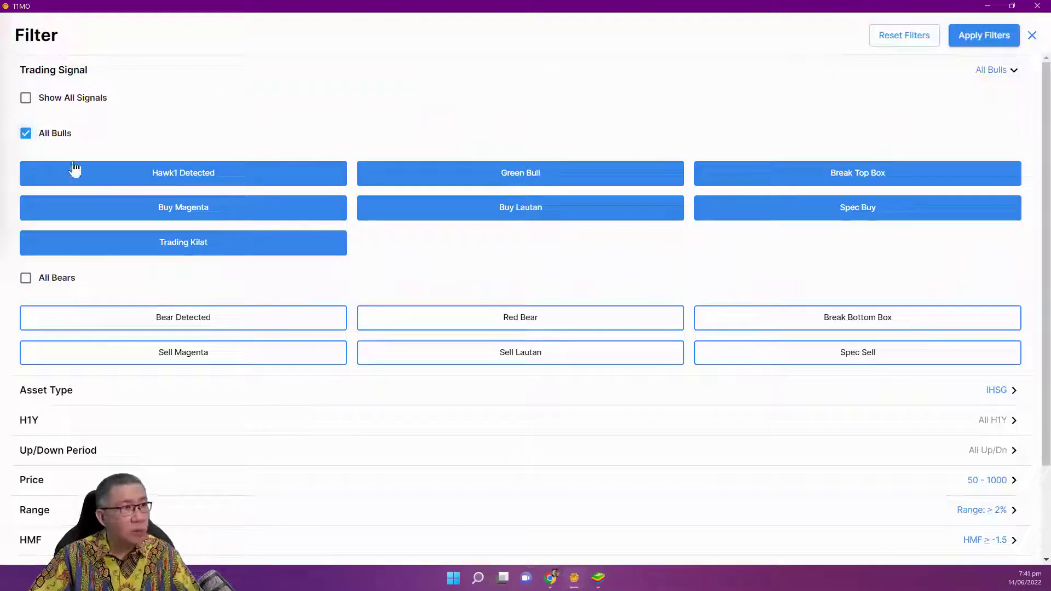
pyautogui.click(105, 253)
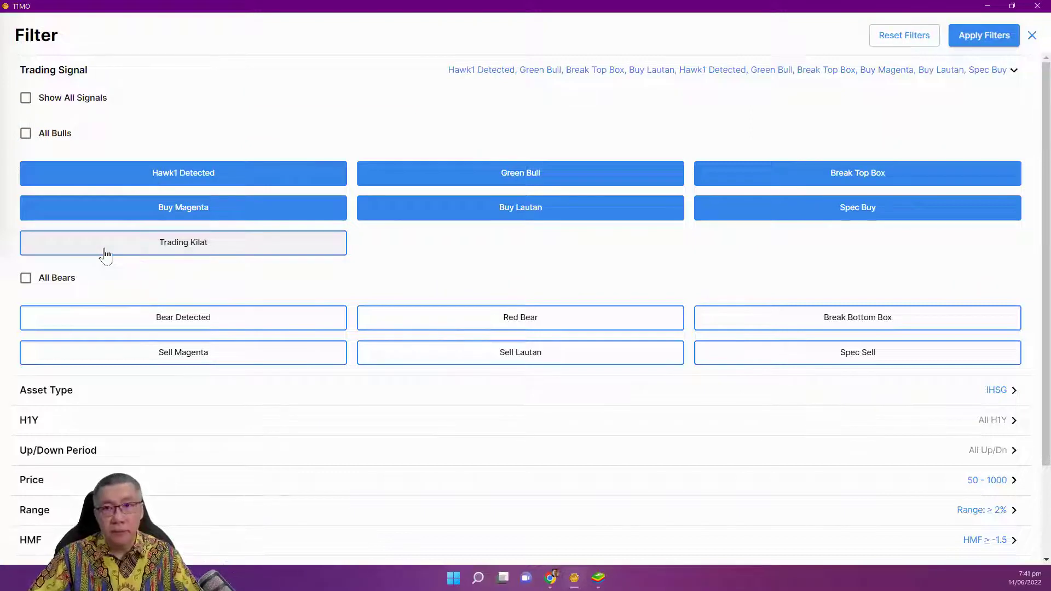
pyautogui.click(105, 253)
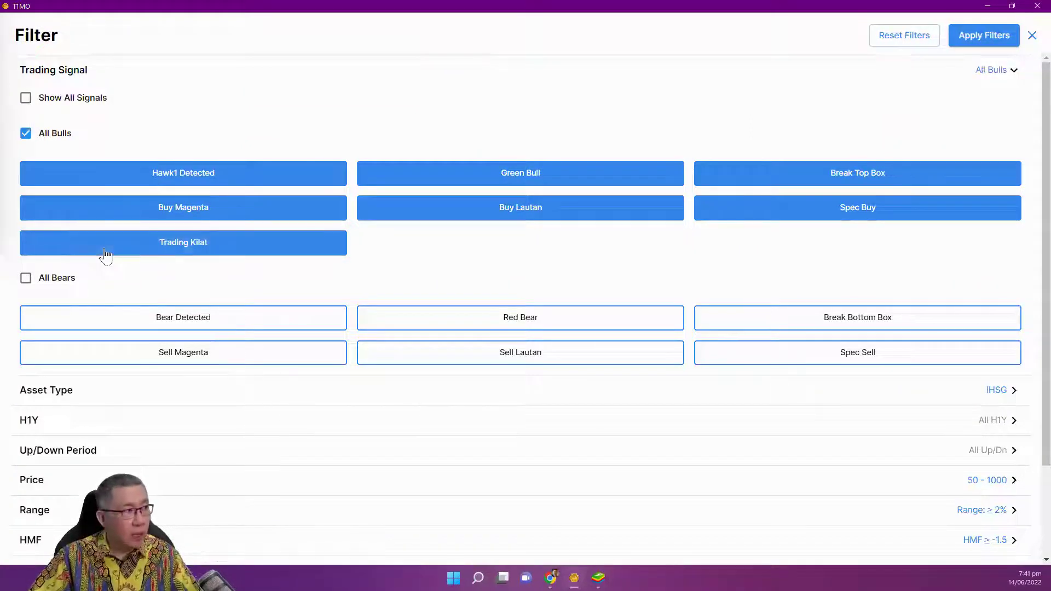
# Add IHSG-Index to the asset types alongside IHSG and apply the filters to the screener
pyautogui.scroll(-2, 215, 297)
pyautogui.scroll(-1, 215, 298)
pyautogui.scroll(3, 211, 295)
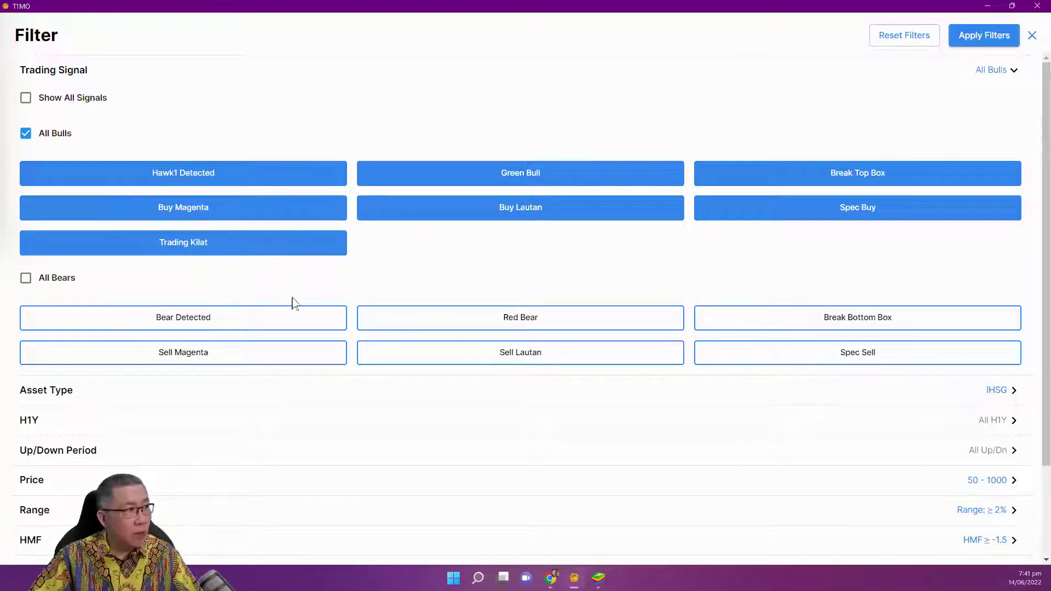
pyautogui.click(178, 398)
pyautogui.scroll(-5, 241, 394)
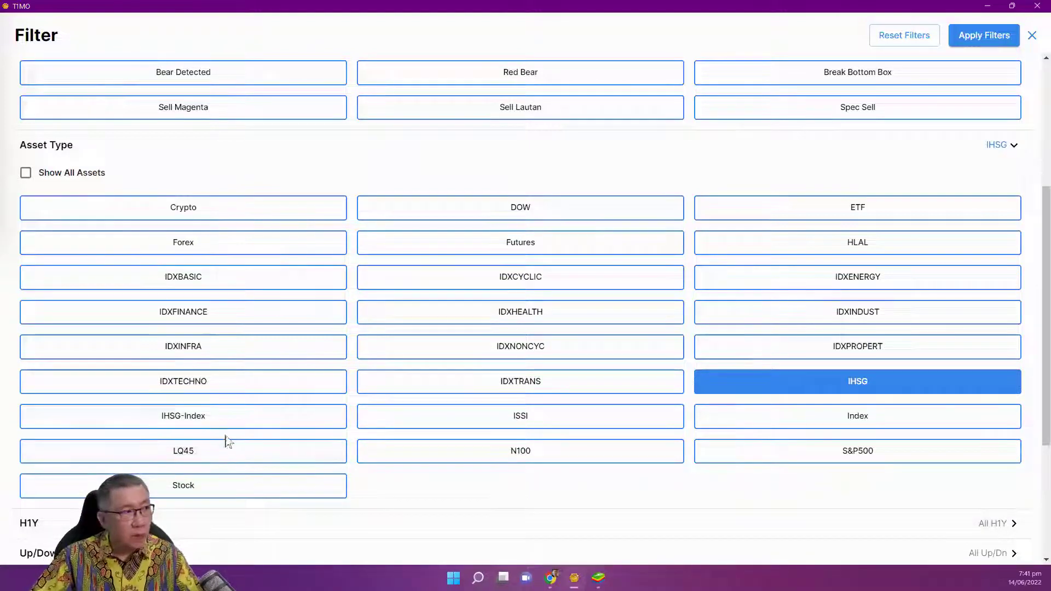
pyautogui.click(221, 419)
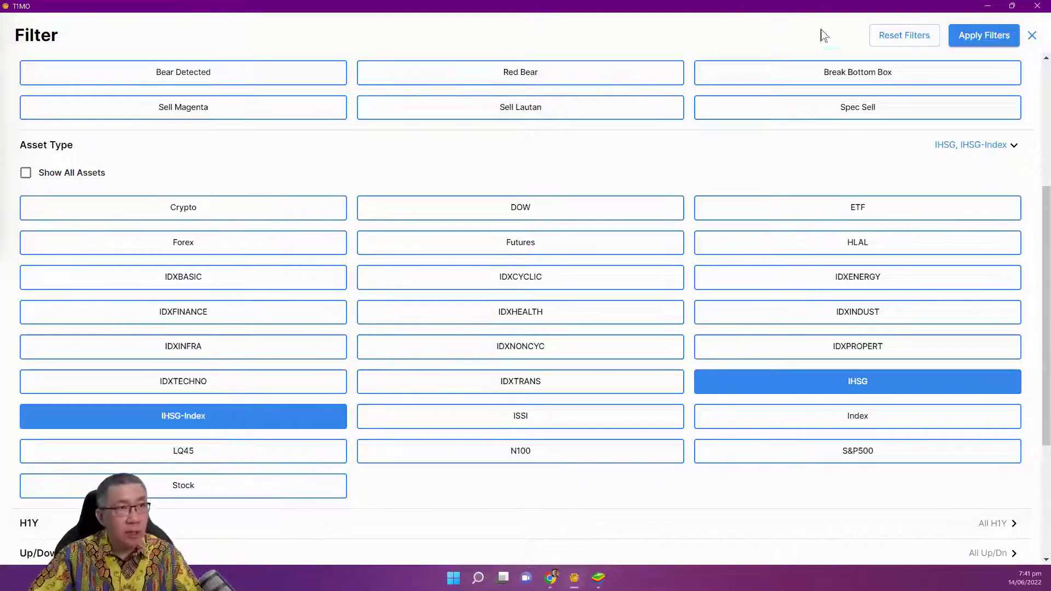
pyautogui.click(979, 40)
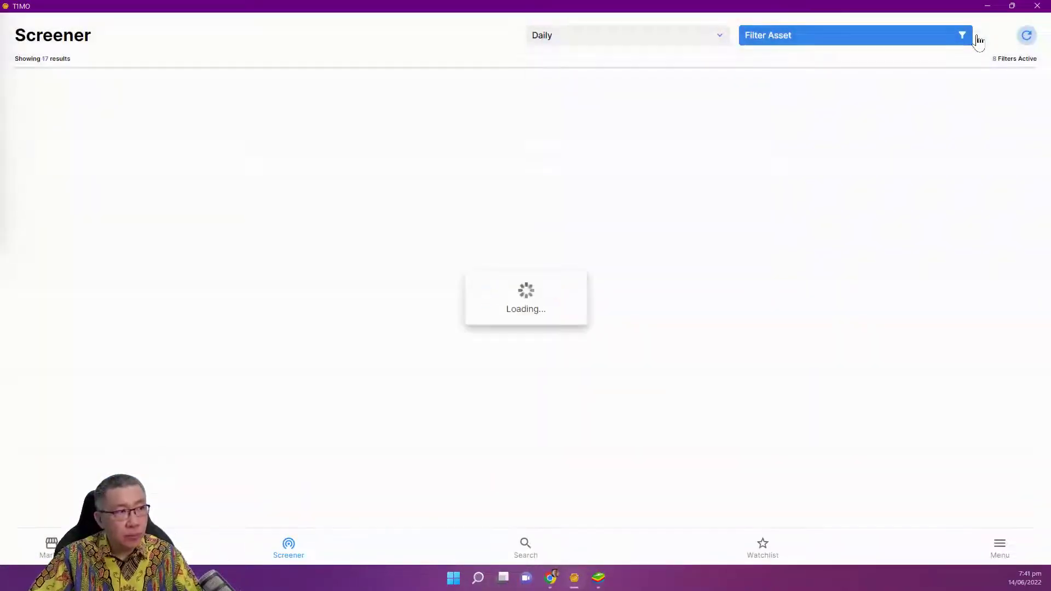
# Find IDXNONCYC.JKIX in the screener results, examine its daily chart and return to the results
pyautogui.scroll(-3, 539, 397)
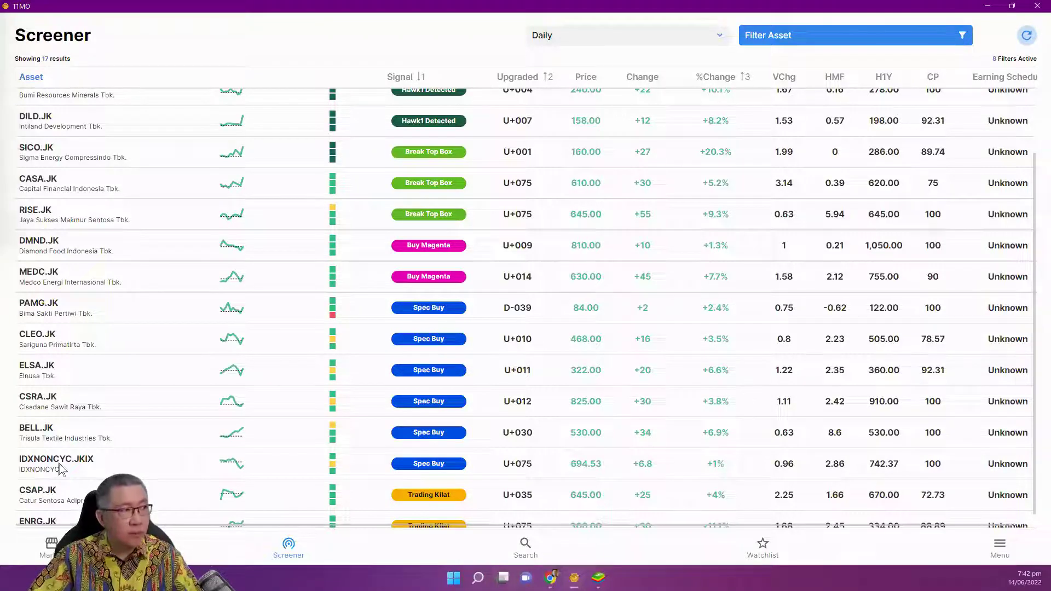
pyautogui.scroll(-2, 61, 469)
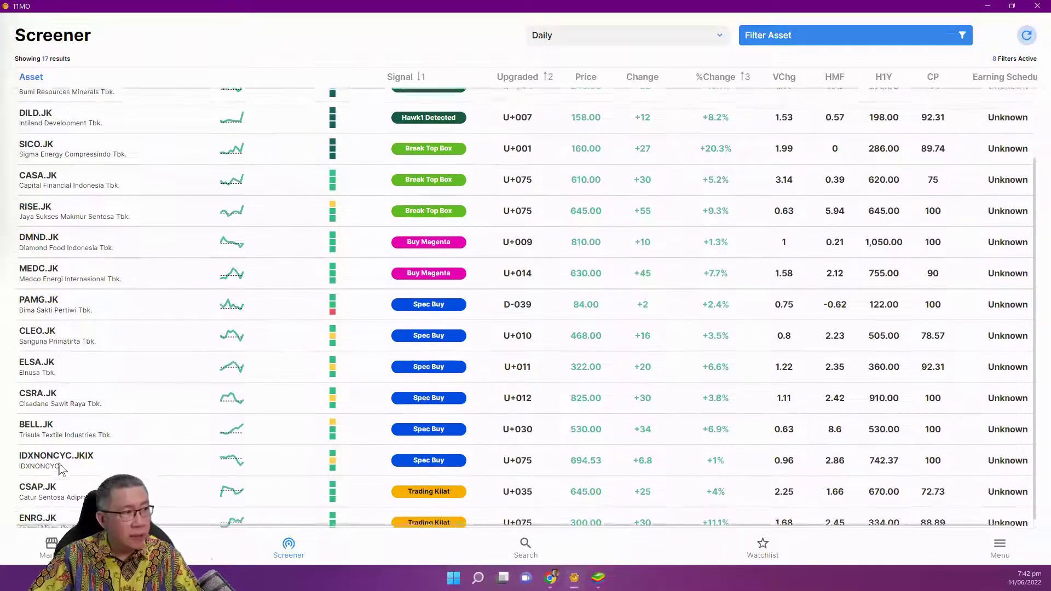
pyautogui.click(406, 472)
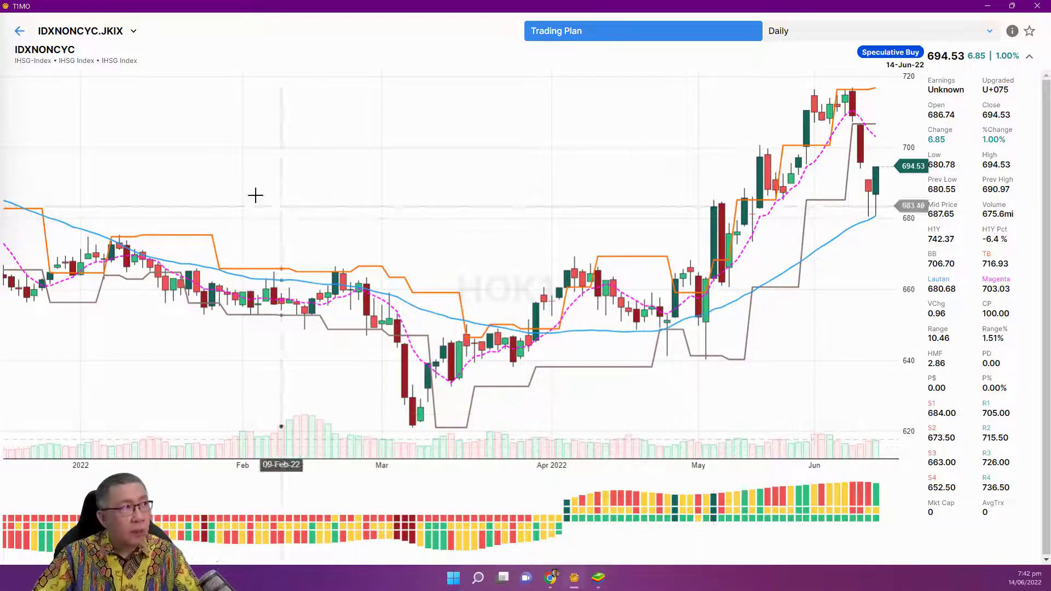
pyautogui.click(19, 31)
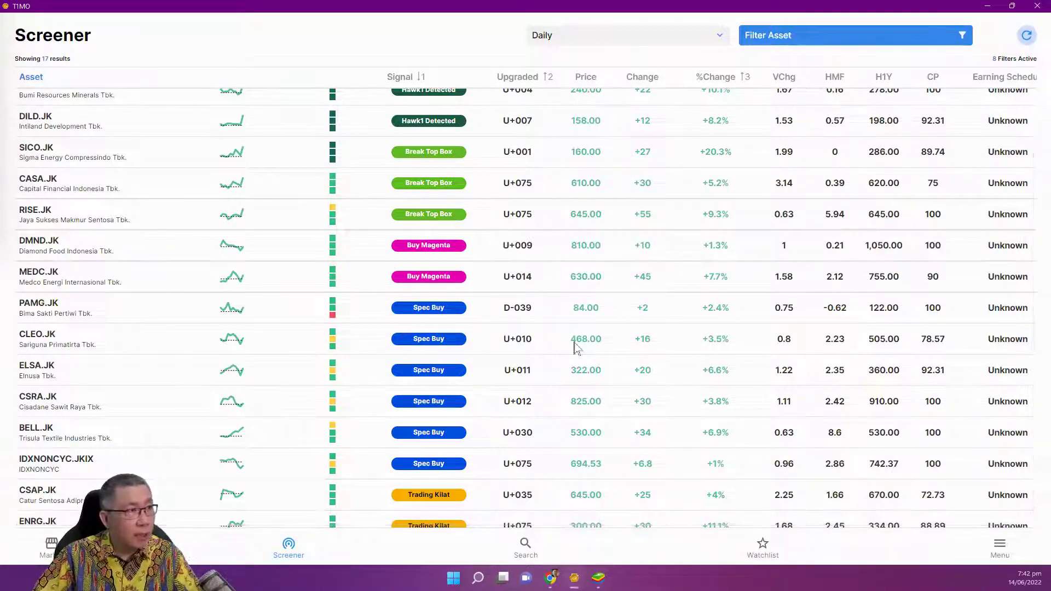
# Open the MEDC.JK daily chart from the screener results and inspect the 8 June 2022 candle
pyautogui.scroll(2, 474, 348)
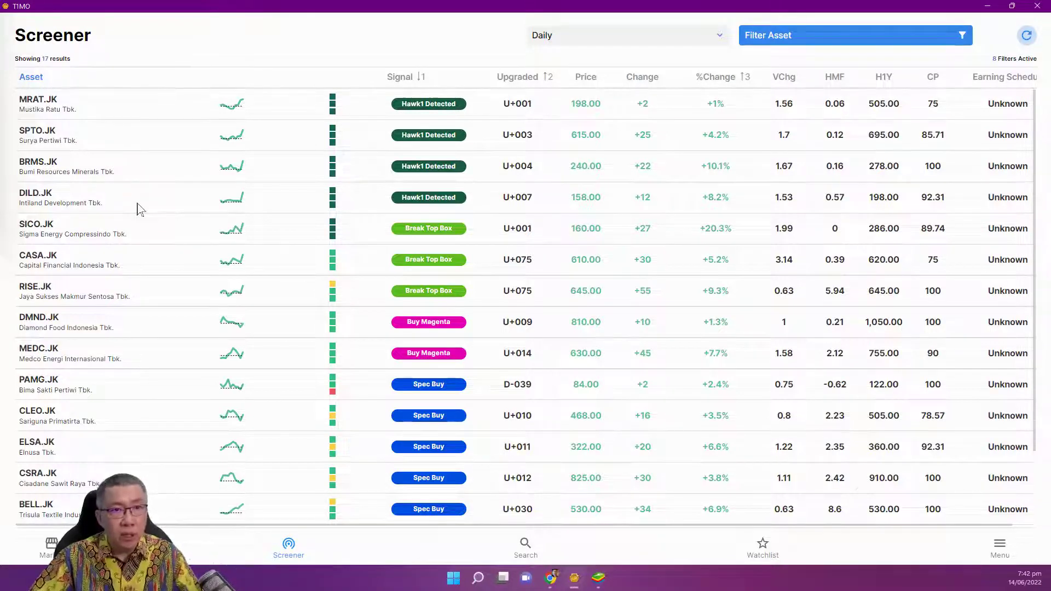
pyautogui.click(422, 355)
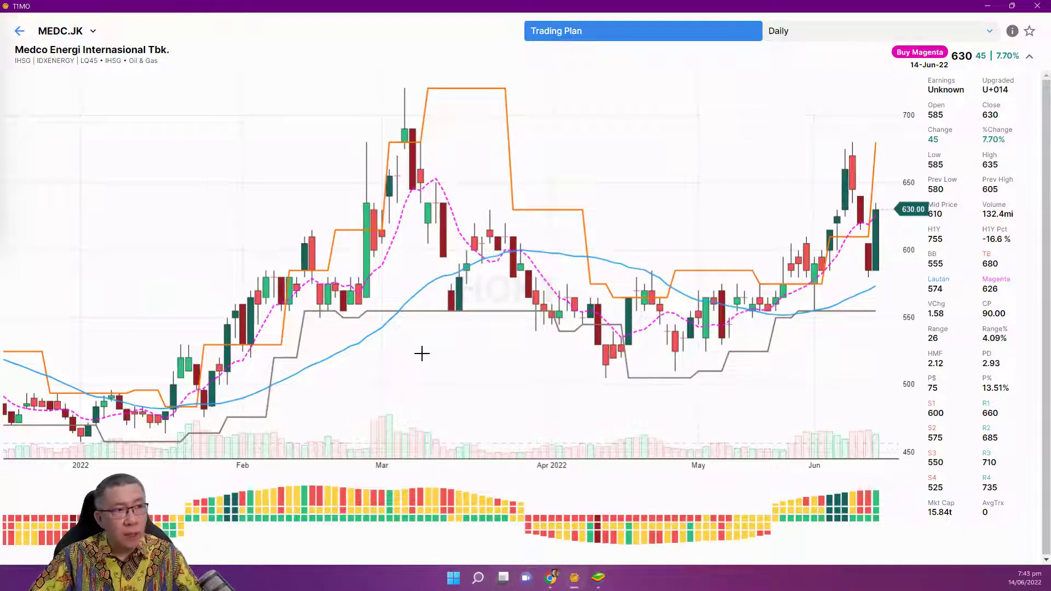
pyautogui.click(846, 326)
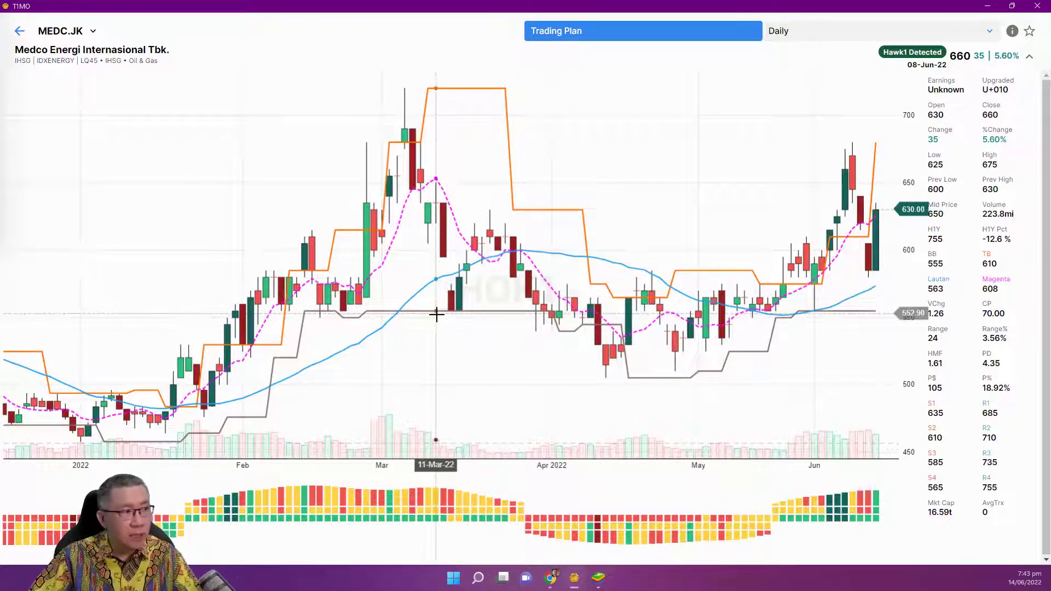
# Examine the earlier MEDC.JK price history back to about March 2021
pyautogui.moveTo(438, 312); pyautogui.dragTo(669, 297)
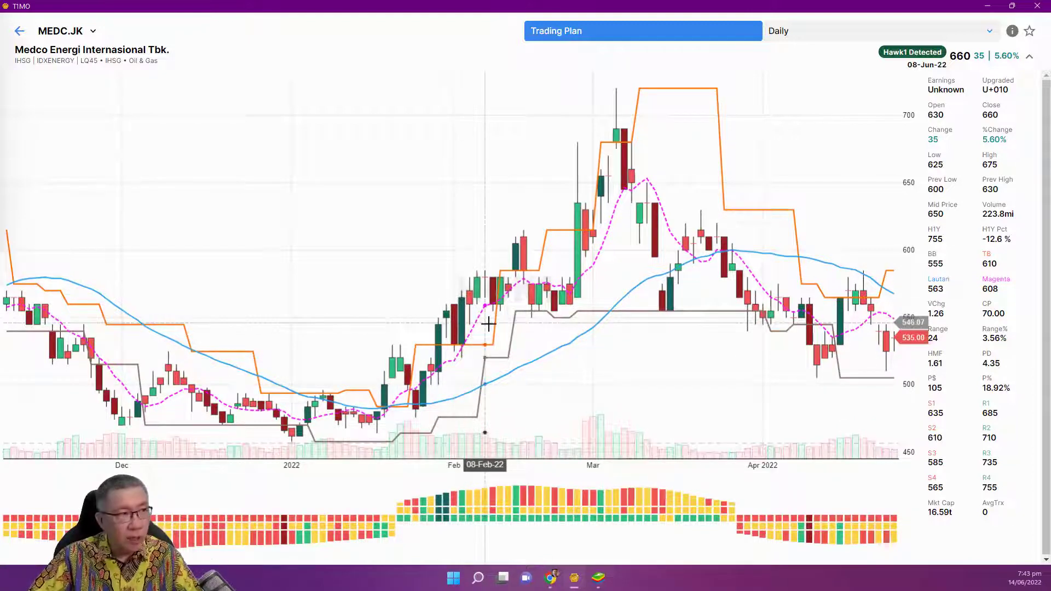
pyautogui.moveTo(482, 328); pyautogui.dragTo(666, 322)
pyautogui.moveTo(488, 356); pyautogui.dragTo(545, 351)
pyautogui.moveTo(392, 224); pyautogui.dragTo(610, 350)
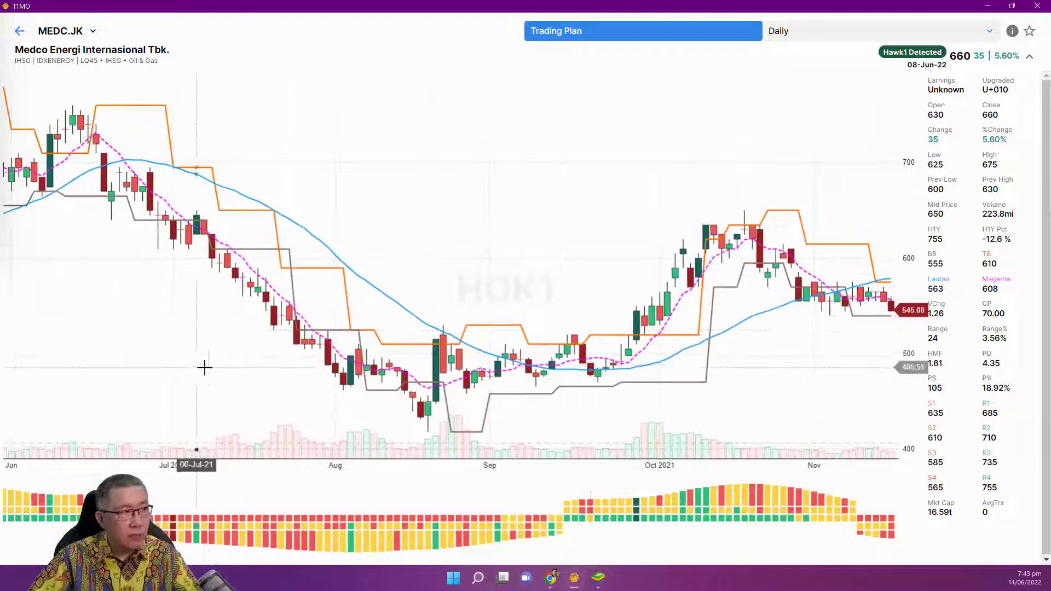
pyautogui.moveTo(204, 368); pyautogui.dragTo(436, 352)
pyautogui.moveTo(155, 356); pyautogui.dragTo(481, 405)
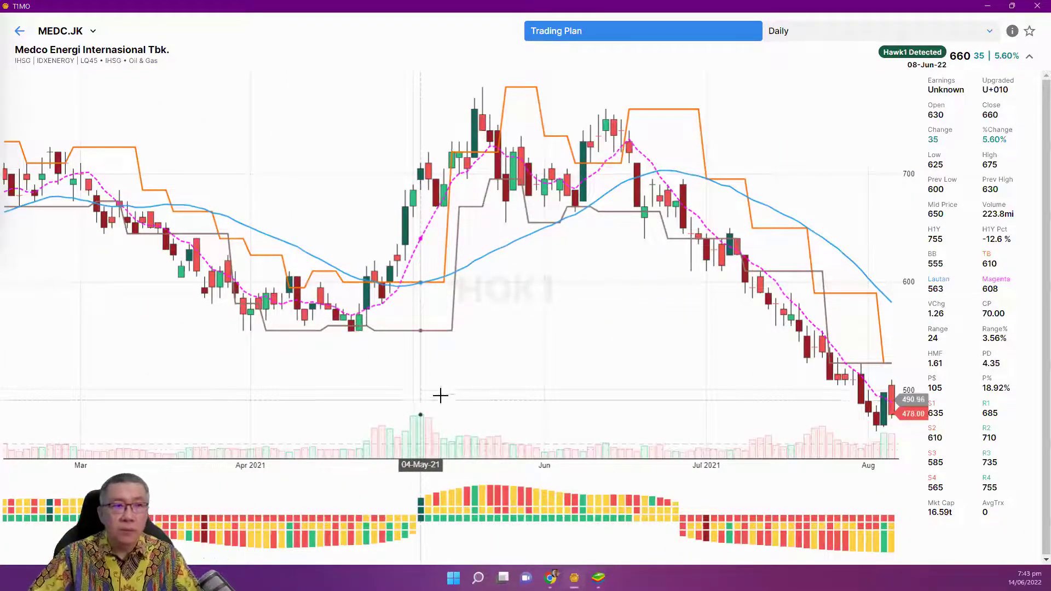
# Follow the MEDC.JK price history forward to the June 2022 candles and return to the screener results
pyautogui.moveTo(574, 368); pyautogui.dragTo(176, 360)
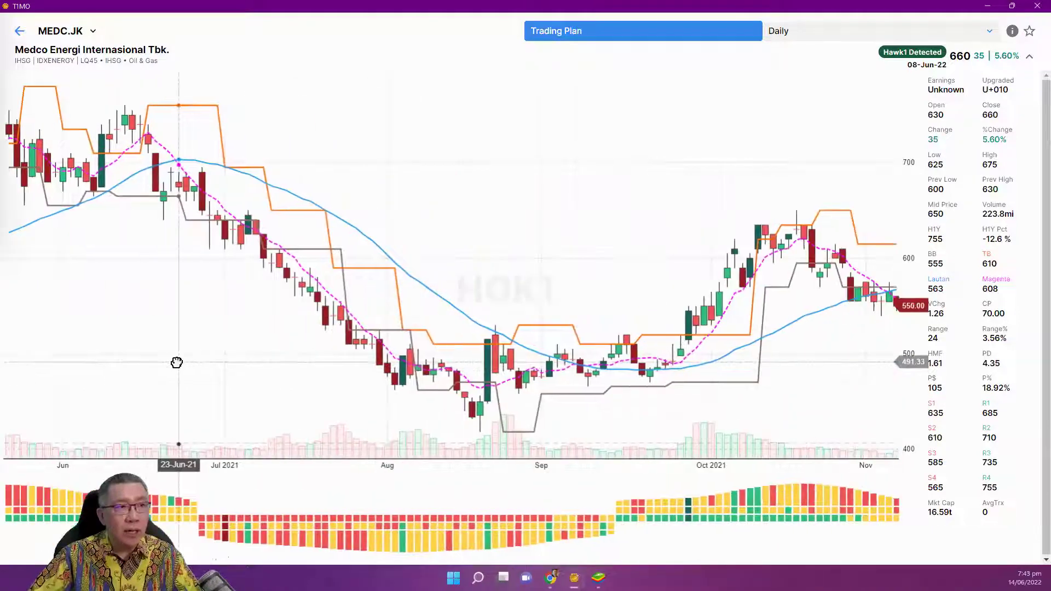
pyautogui.moveTo(551, 378); pyautogui.dragTo(218, 399)
pyautogui.moveTo(531, 396); pyautogui.dragTo(369, 387)
pyautogui.moveTo(711, 416); pyautogui.dragTo(469, 445)
pyautogui.moveTo(547, 402); pyautogui.dragTo(274, 405)
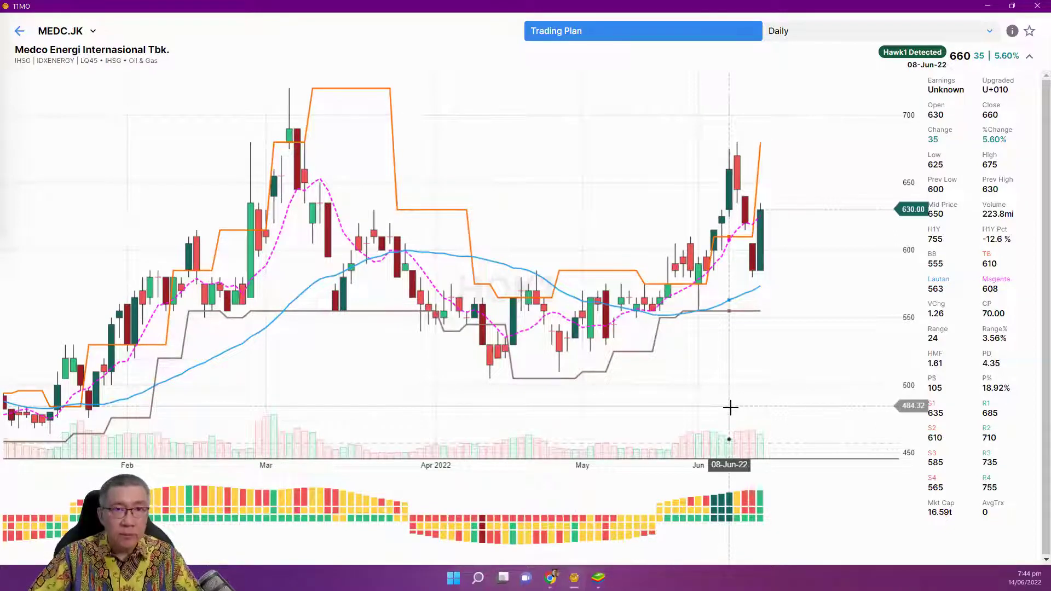
pyautogui.click(19, 31)
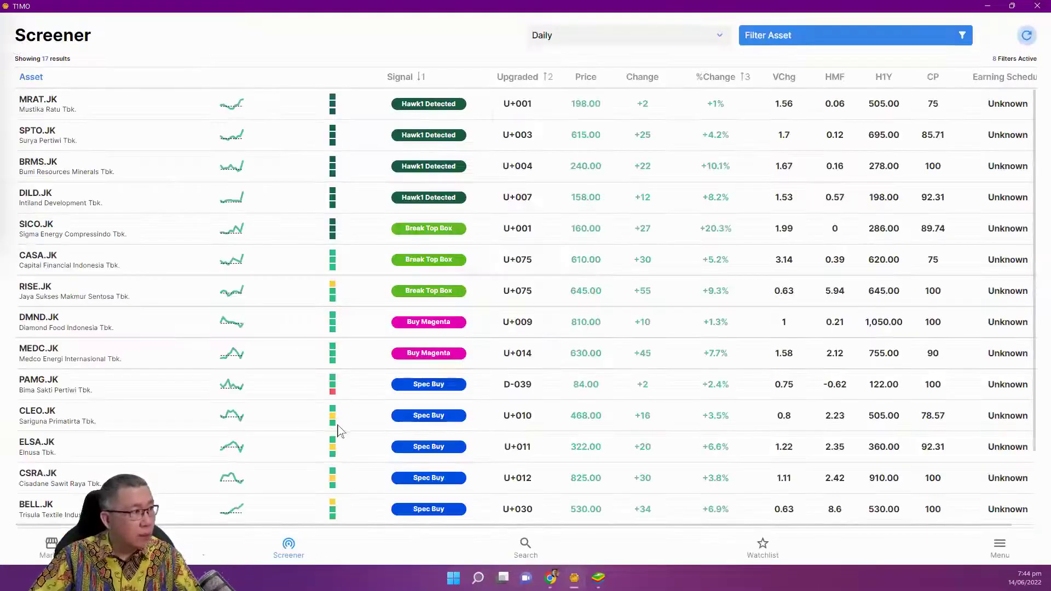
# Review the screener results and set the HMF filter to All HMF
pyautogui.scroll(-3, 337, 431)
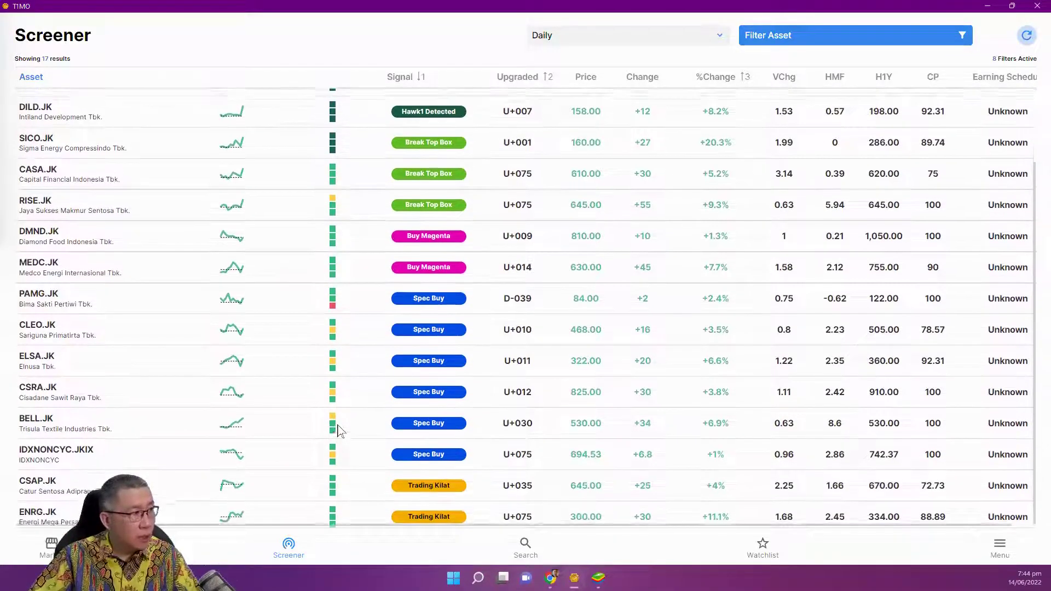
pyautogui.scroll(3, 224, 379)
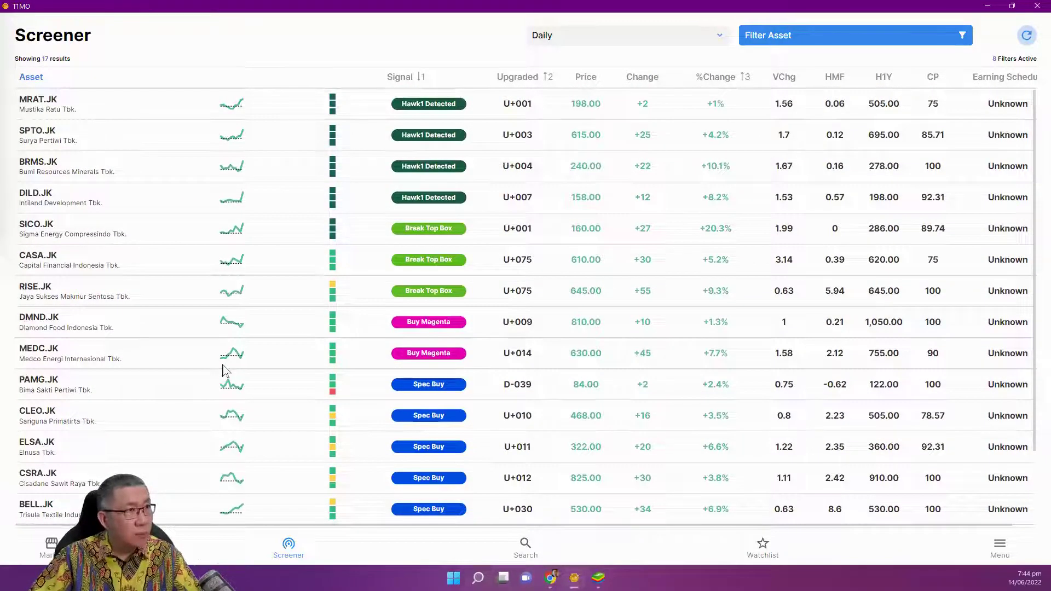
pyautogui.click(917, 42)
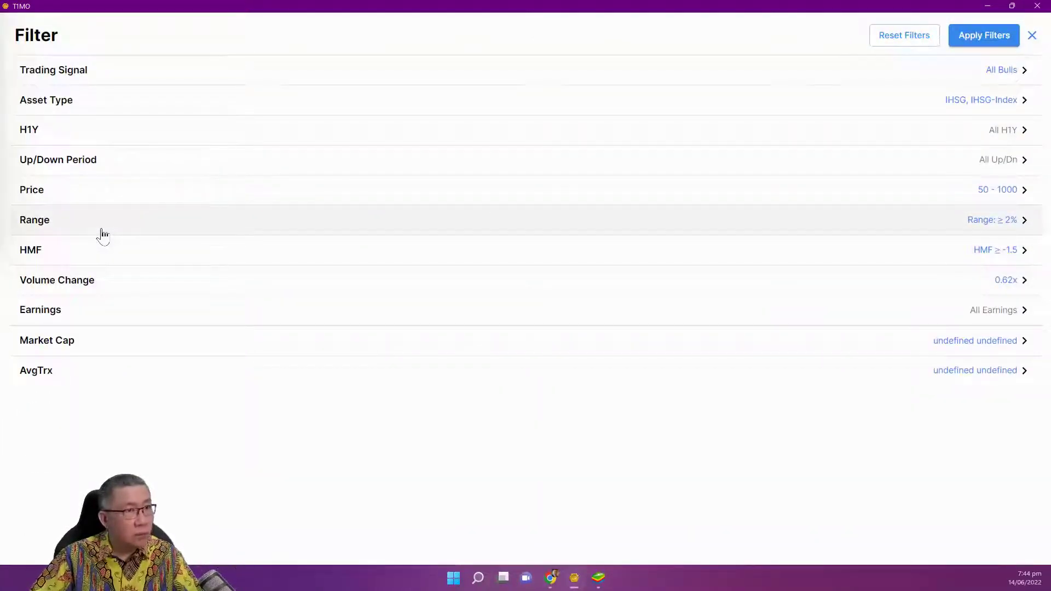
pyautogui.click(77, 252)
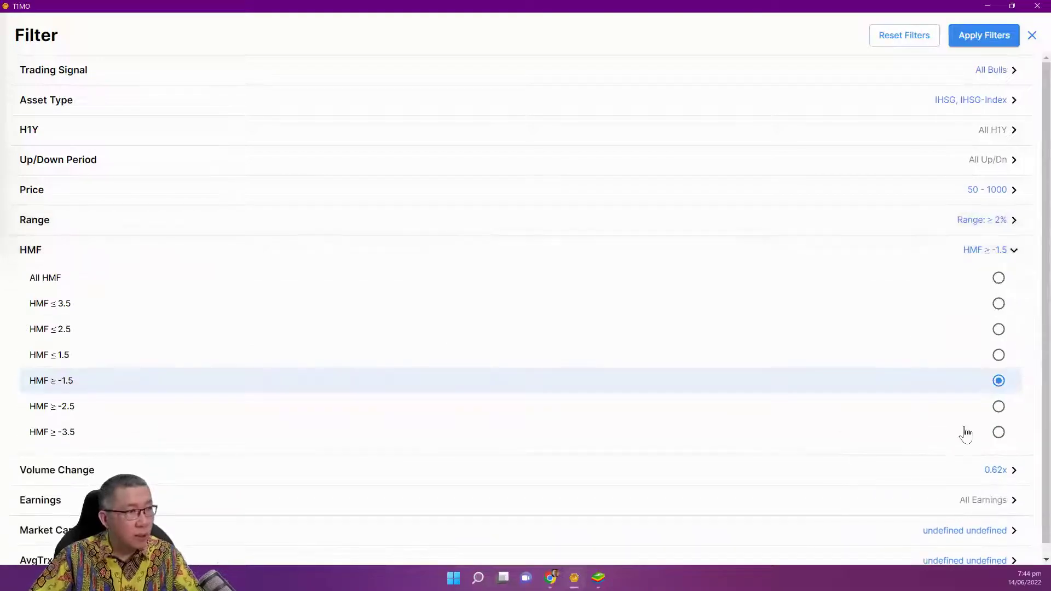
pyautogui.click(72, 281)
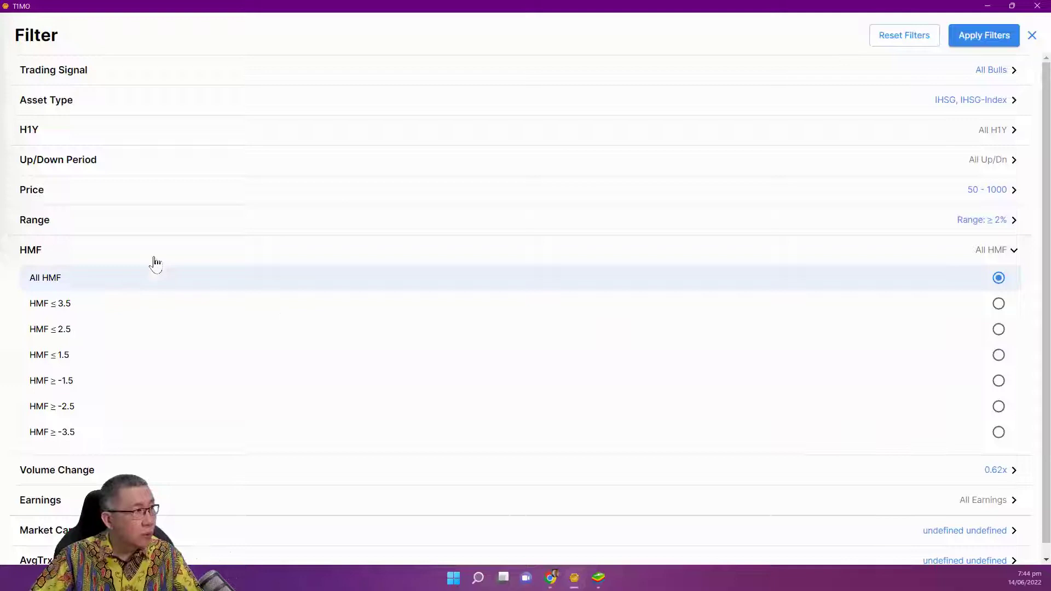
# Raise the screener's maximum price filter to 1000000, keeping the minimum at 50, and apply the filters
pyautogui.click(78, 225)
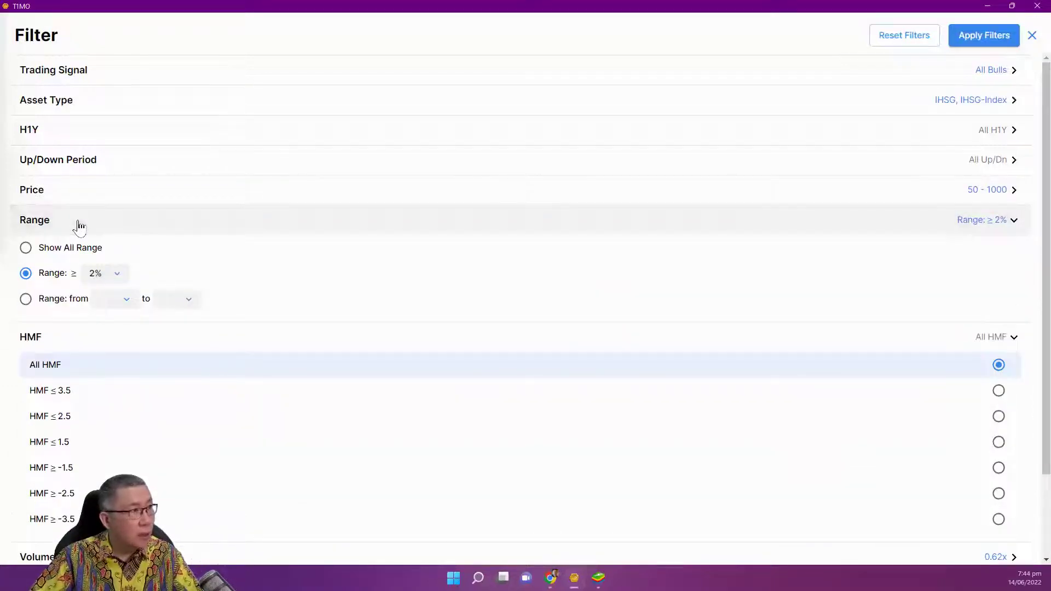
pyautogui.click(36, 197)
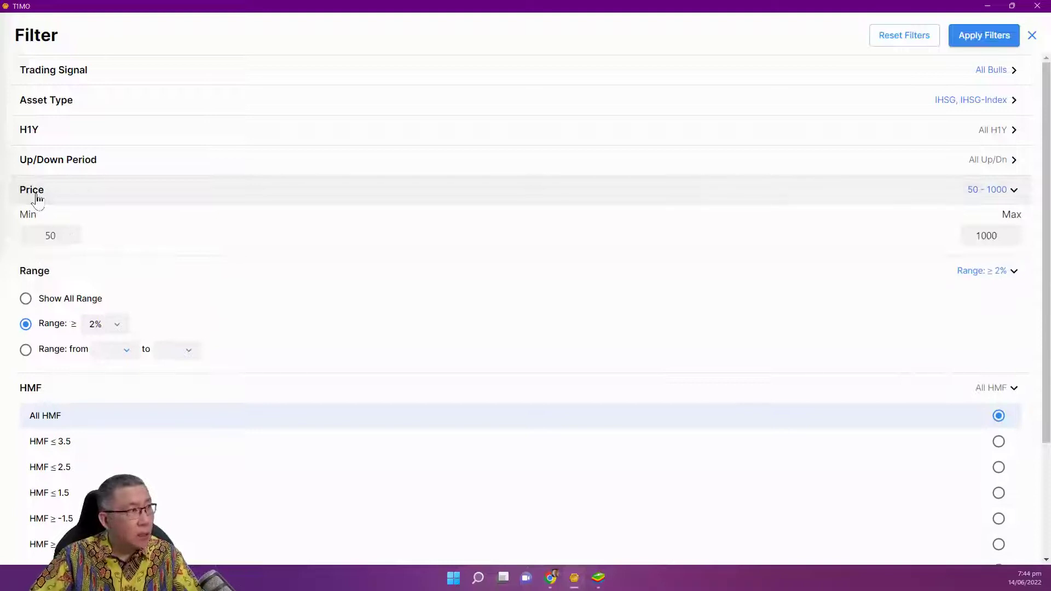
pyautogui.doubleClick(985, 235)
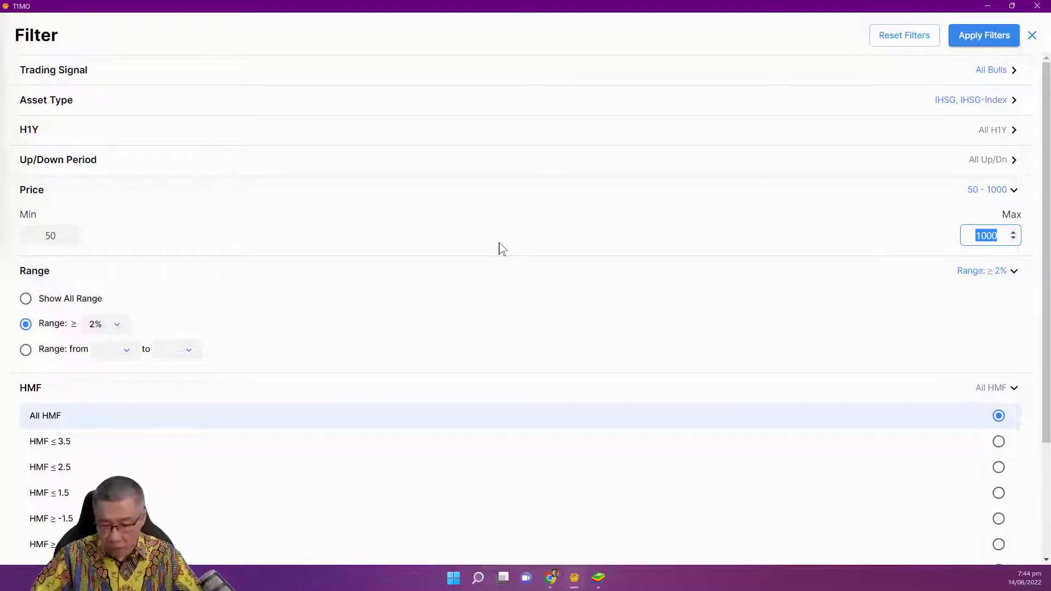
pyautogui.write('1000')
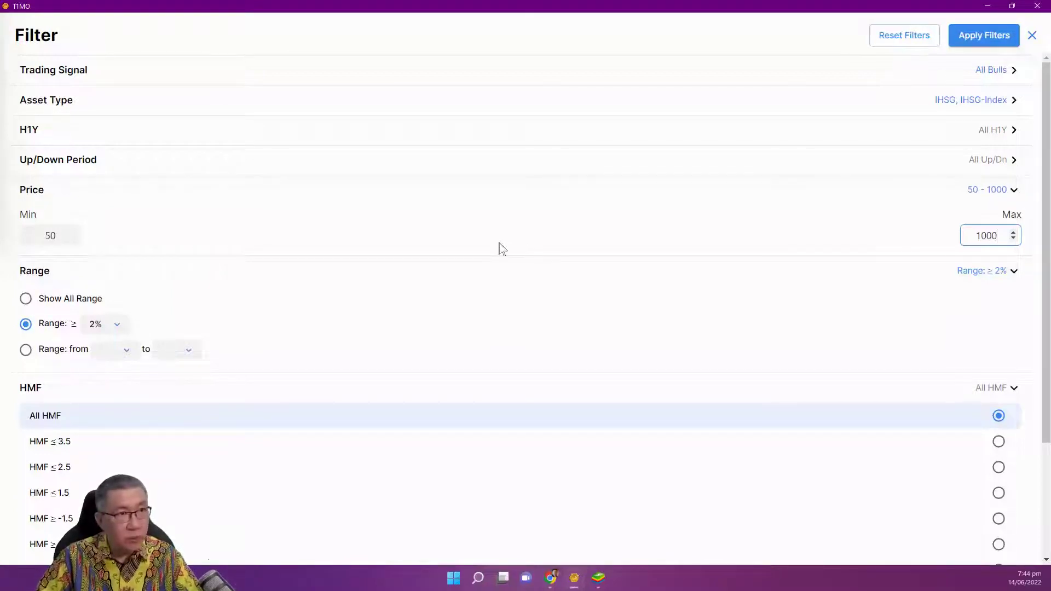
pyautogui.write('000')
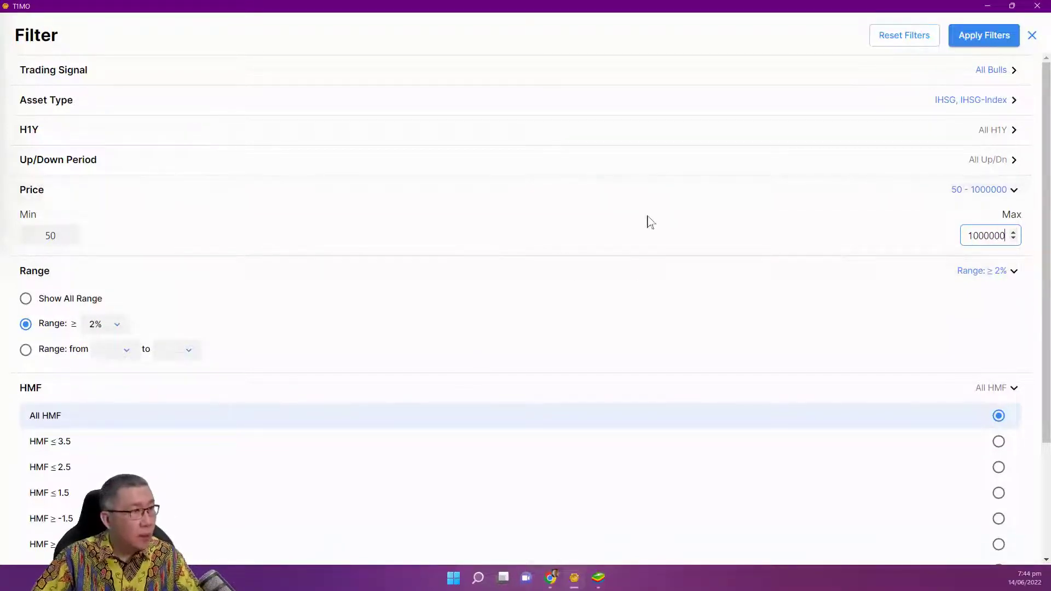
pyautogui.click(974, 40)
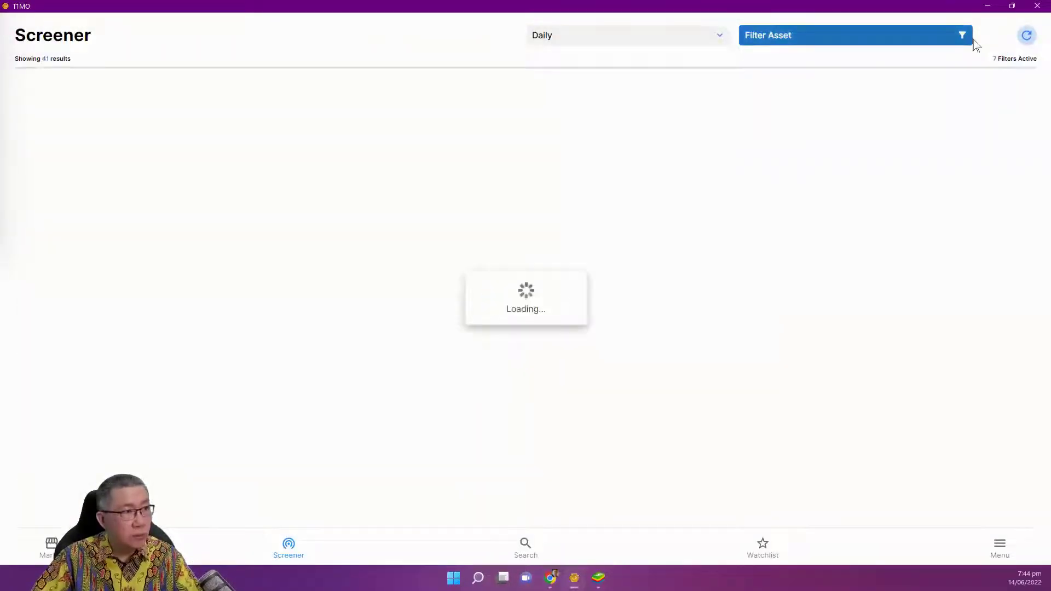
# Look through the screener results, view the BMRI.JK daily chart and return to the results
pyautogui.scroll(-6, 605, 430)
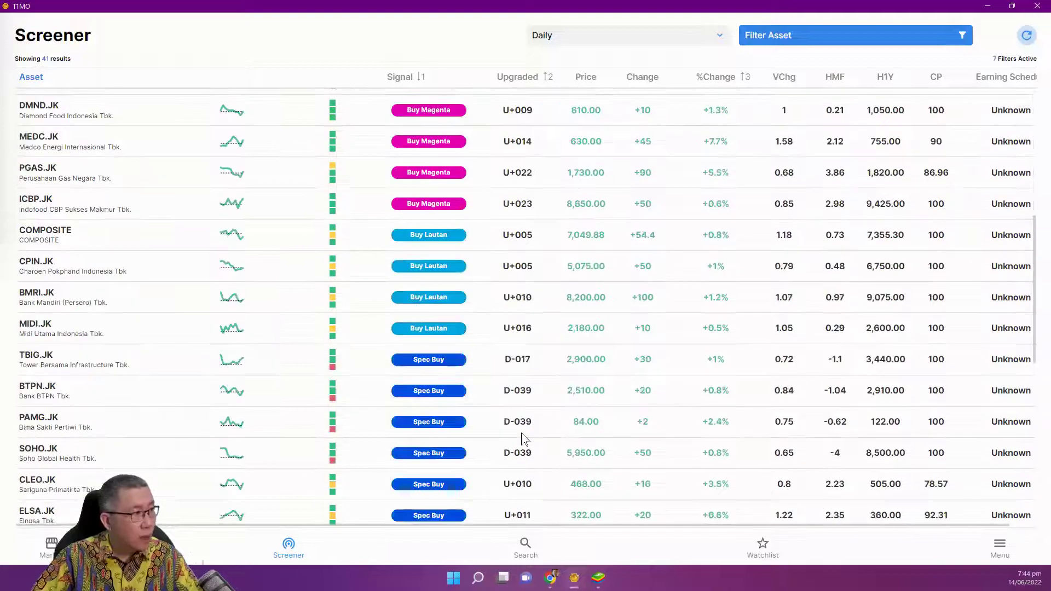
pyautogui.click(44, 305)
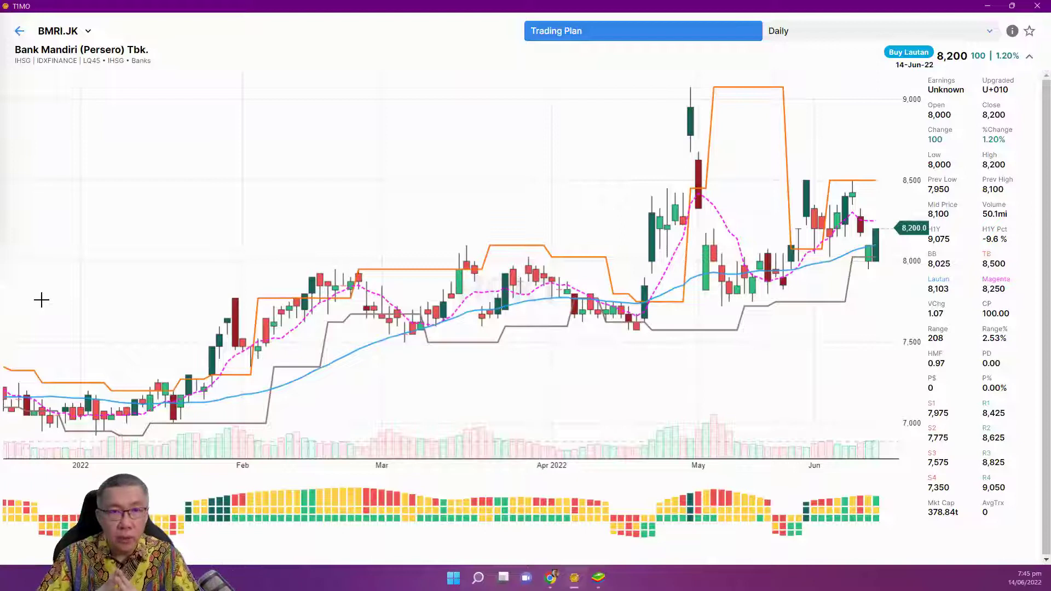
pyautogui.click(18, 34)
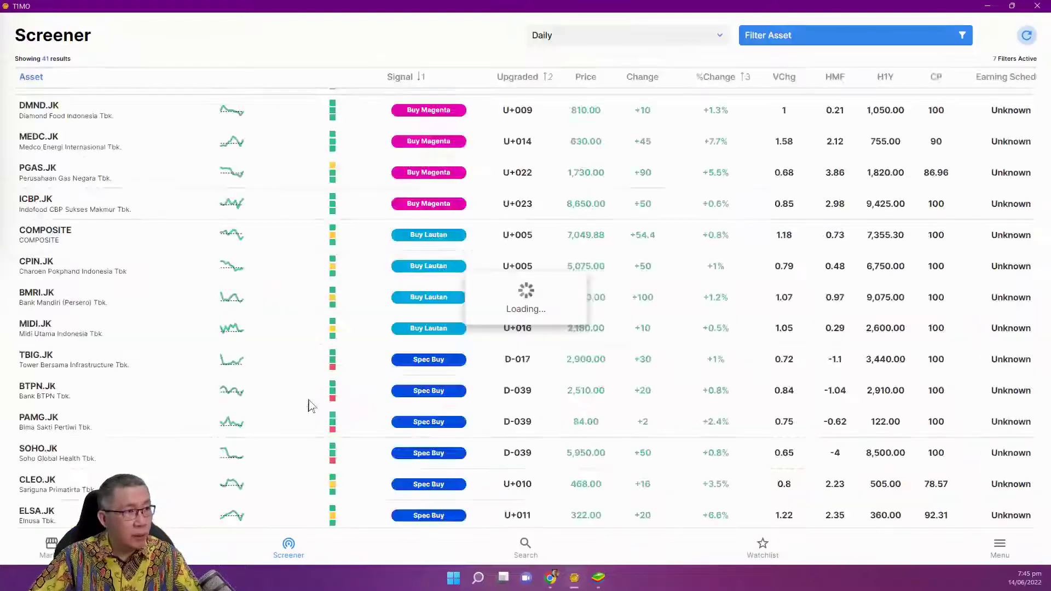
# Search the assets for bbni and open the BBNI.JK daily chart
pyautogui.click(517, 538)
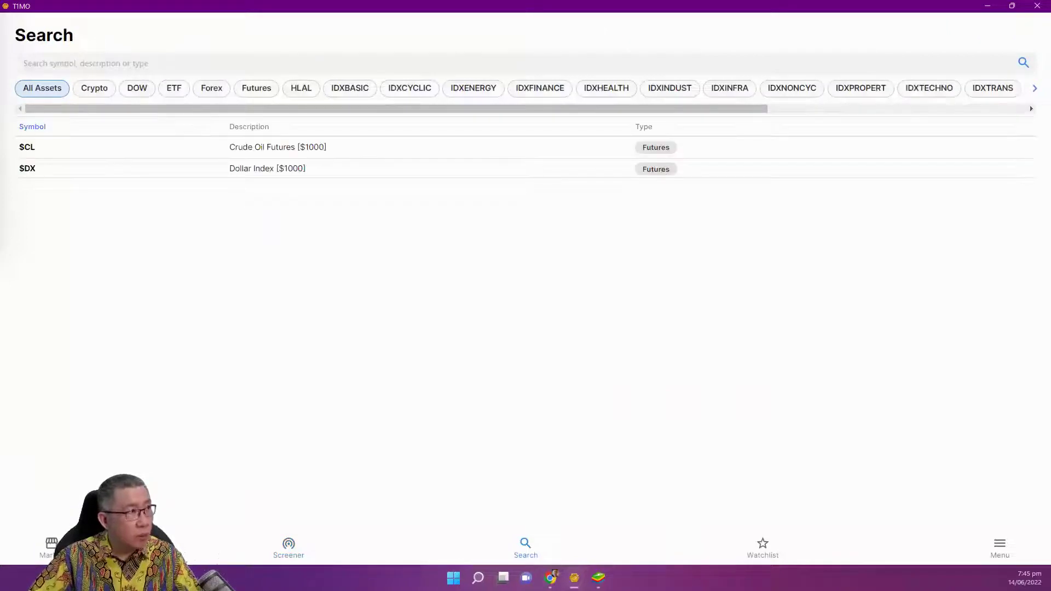
pyautogui.write('bbni')
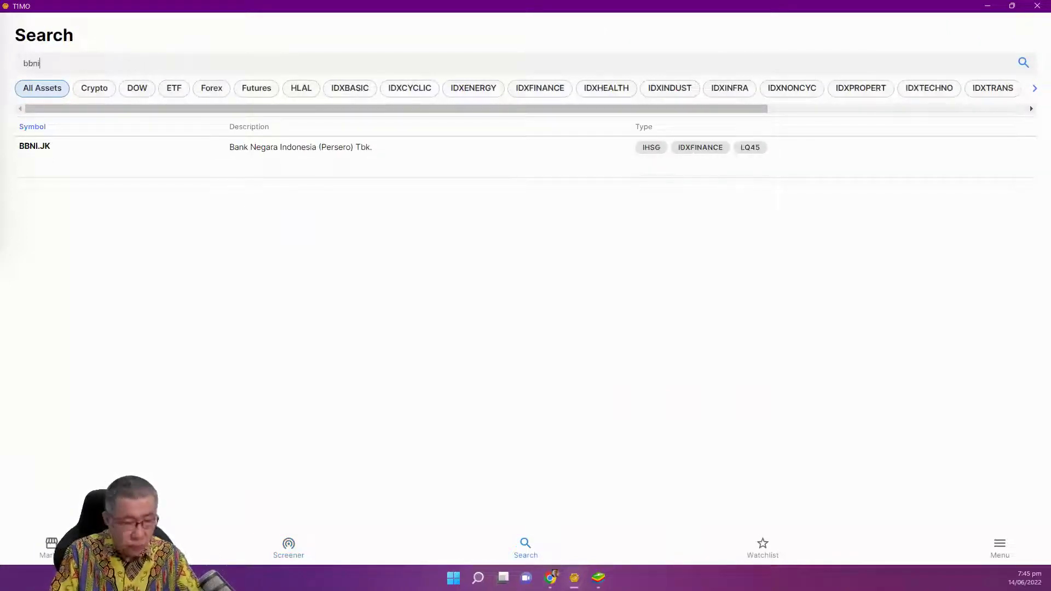
pyautogui.click(313, 156)
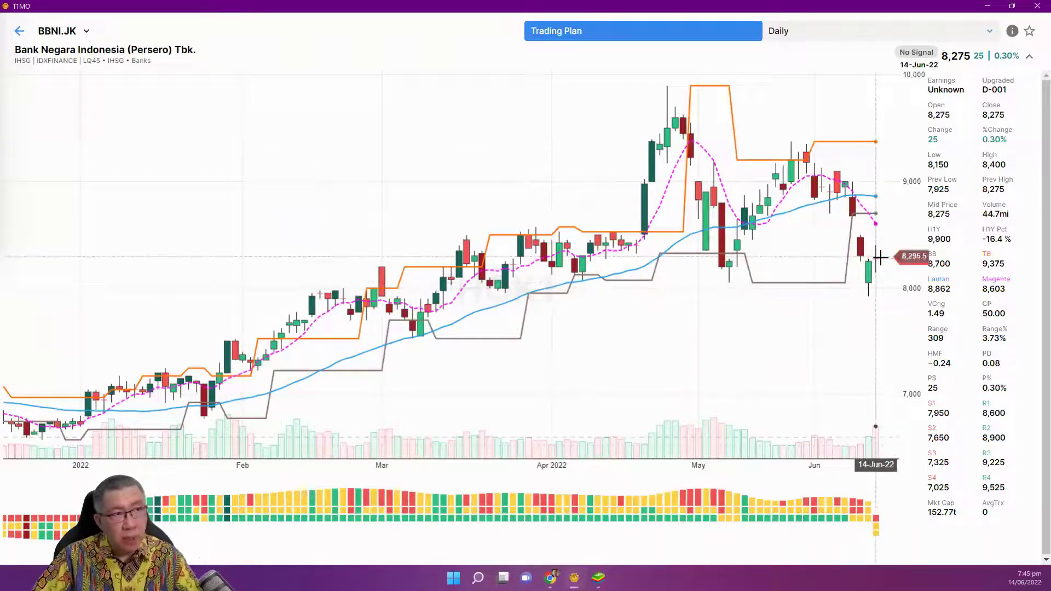
# Return to the asset search, look up bmri and open the BMRI.JK daily chart
pyautogui.click(19, 31)
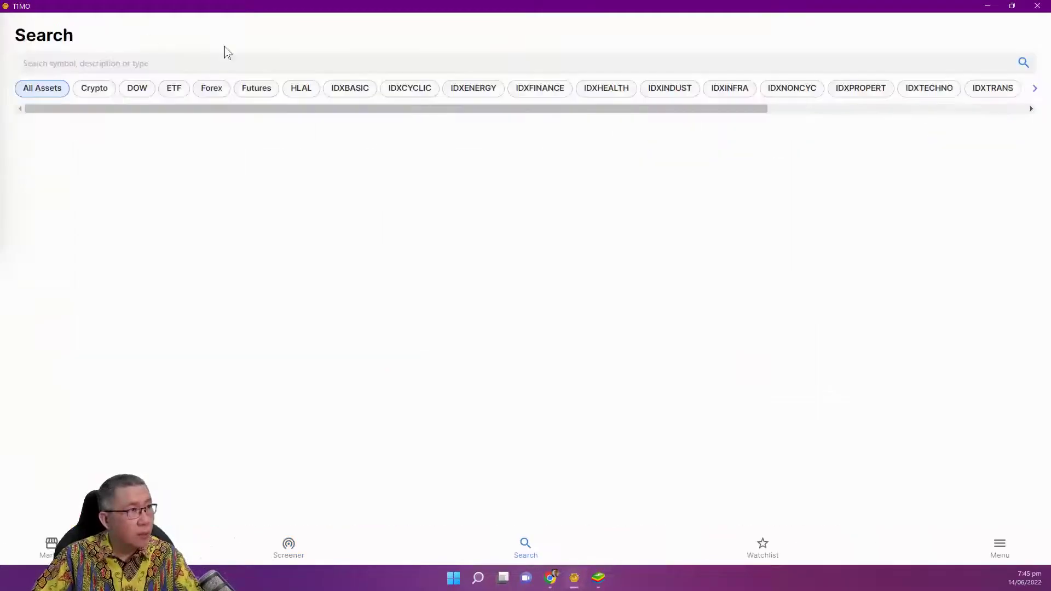
pyautogui.write('bmri')
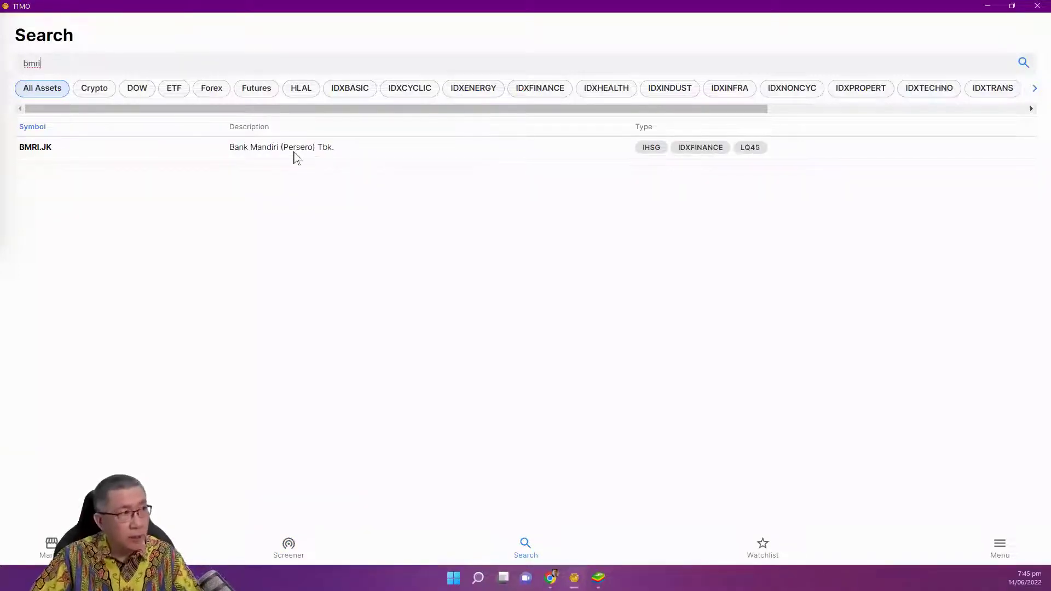
pyautogui.click(294, 153)
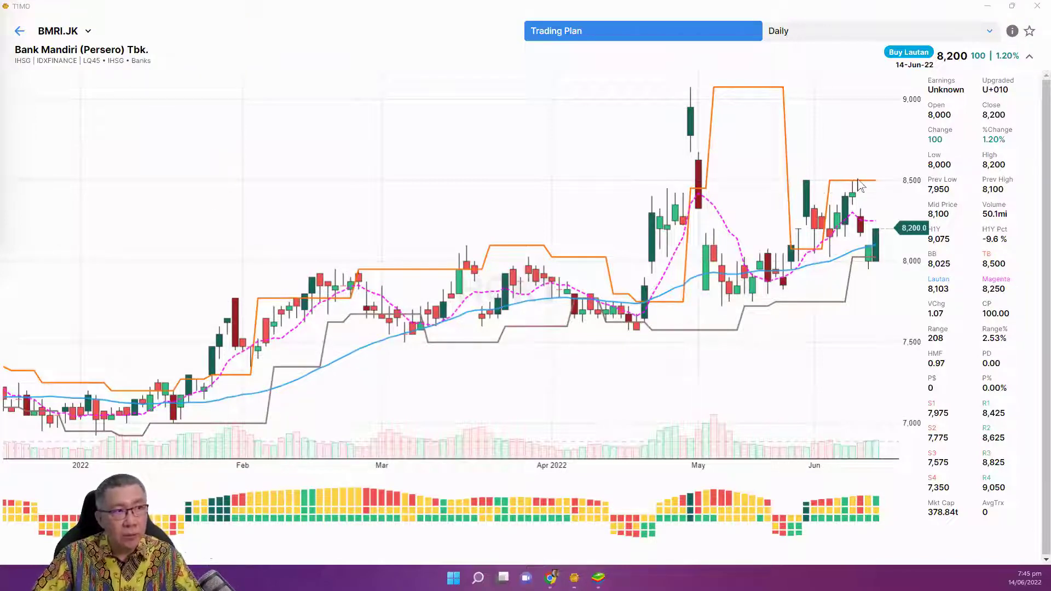
# Box the BMRI.JK June high, the TB value and the March, May and June moves against the orange line, and clear all the boxes
pyautogui.moveTo(843, 175); pyautogui.dragTo(858, 187)
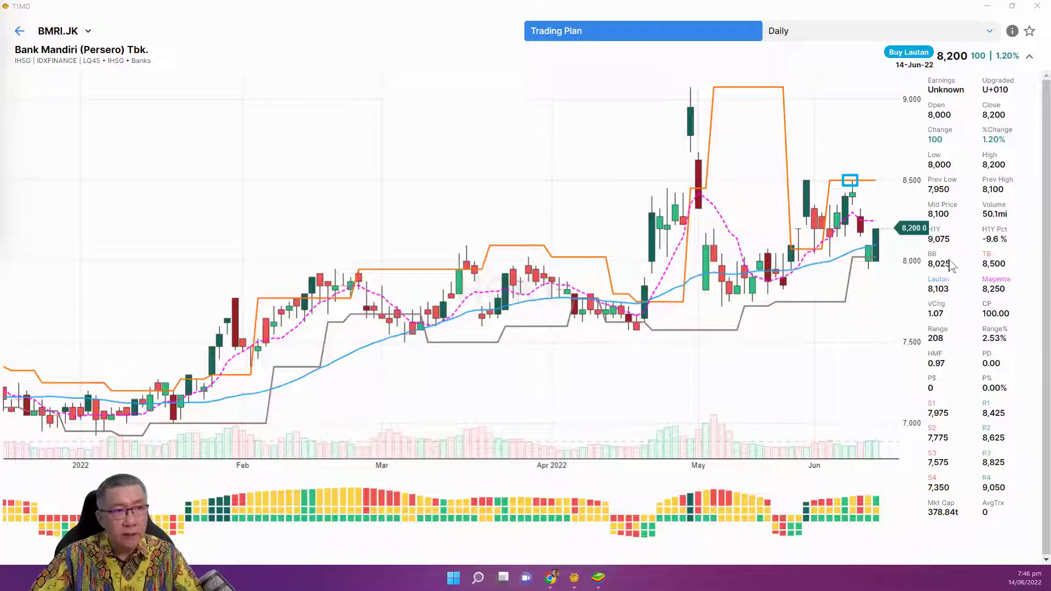
pyautogui.moveTo(971, 250); pyautogui.dragTo(1024, 273)
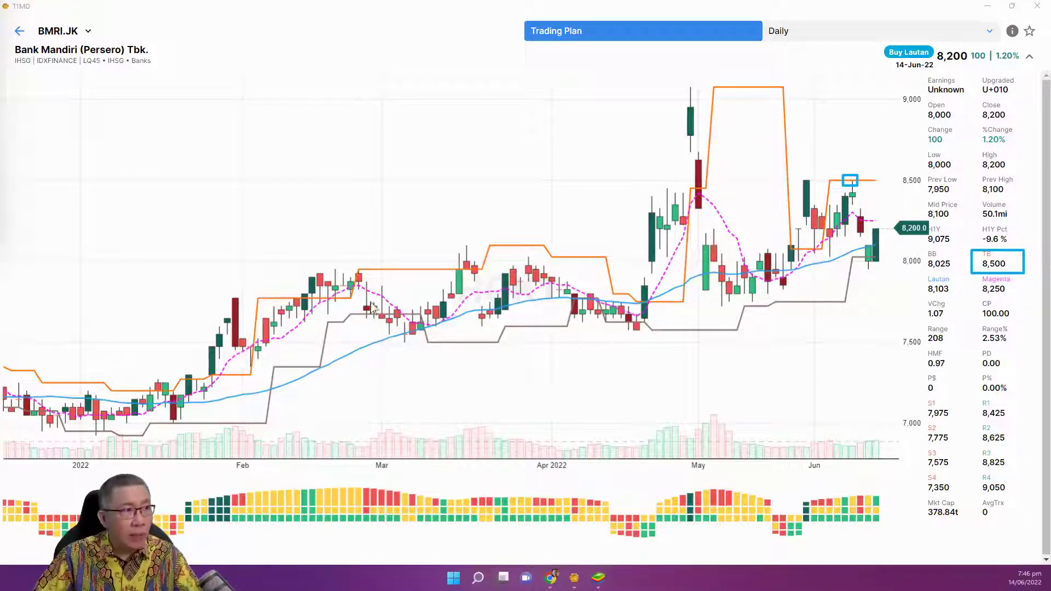
pyautogui.moveTo(439, 255); pyautogui.dragTo(482, 275)
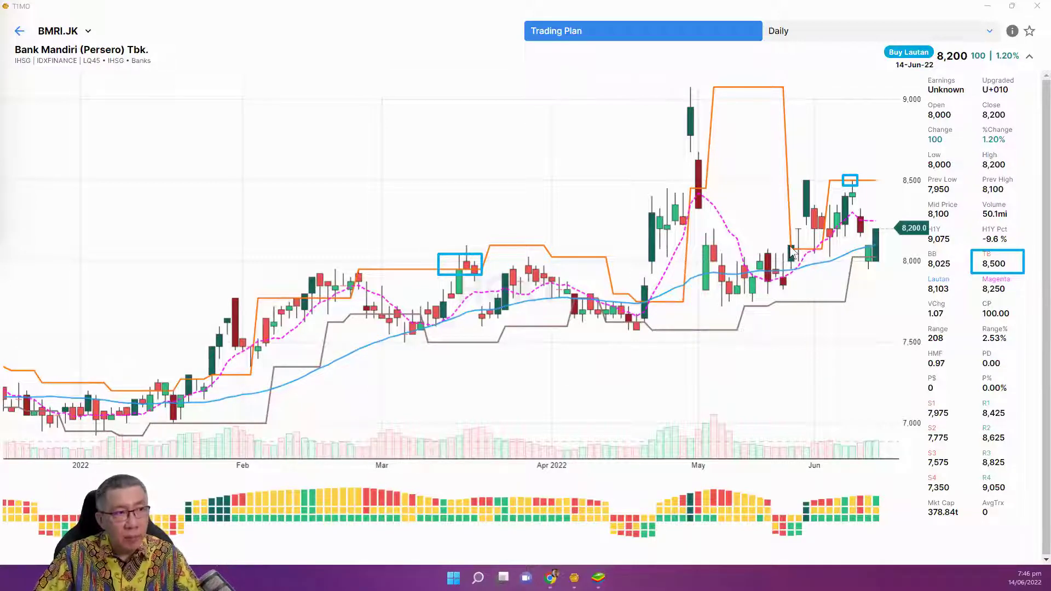
pyautogui.moveTo(792, 249); pyautogui.dragTo(813, 301)
pyautogui.moveTo(860, 183); pyautogui.dragTo(877, 264)
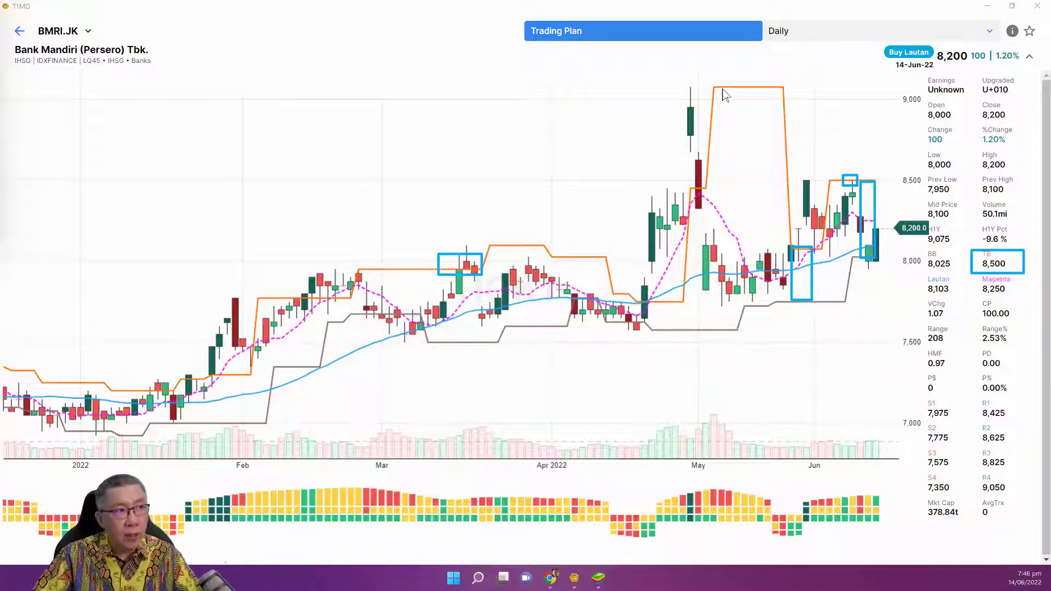
pyautogui.moveTo(721, 89); pyautogui.dragTo(754, 304)
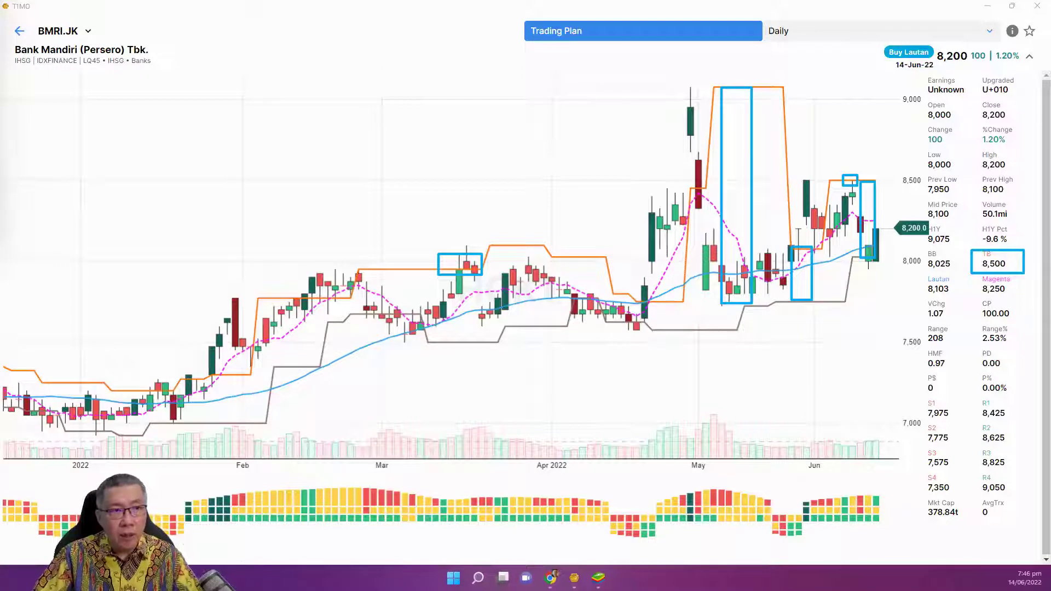
pyautogui.press('Delete')
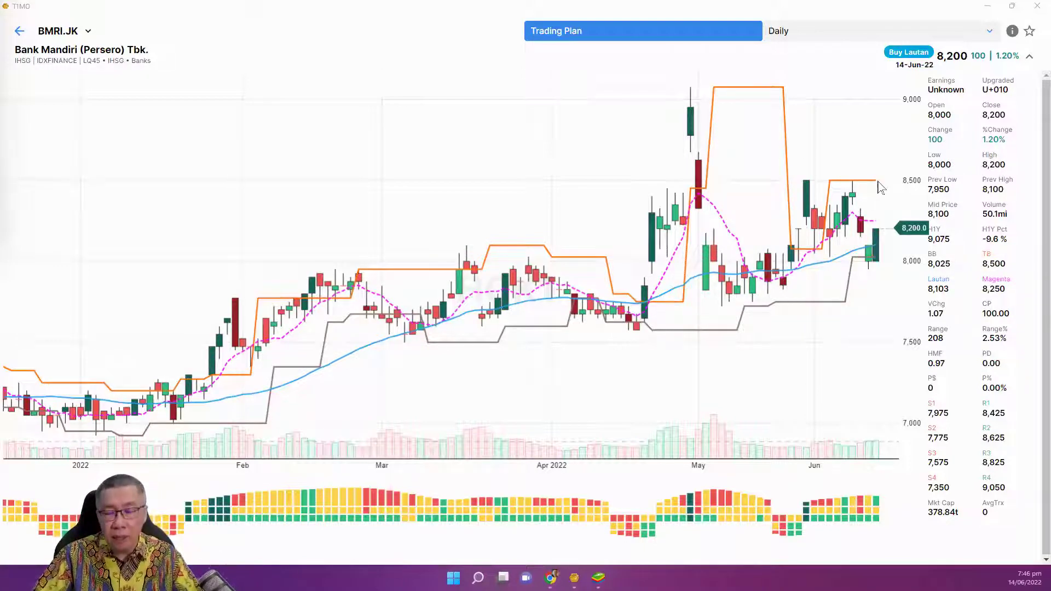
# Box the flat June segment of the orange TB line on the BMRI.JK chart and return to the screener results
pyautogui.moveTo(825, 173); pyautogui.dragTo(885, 184)
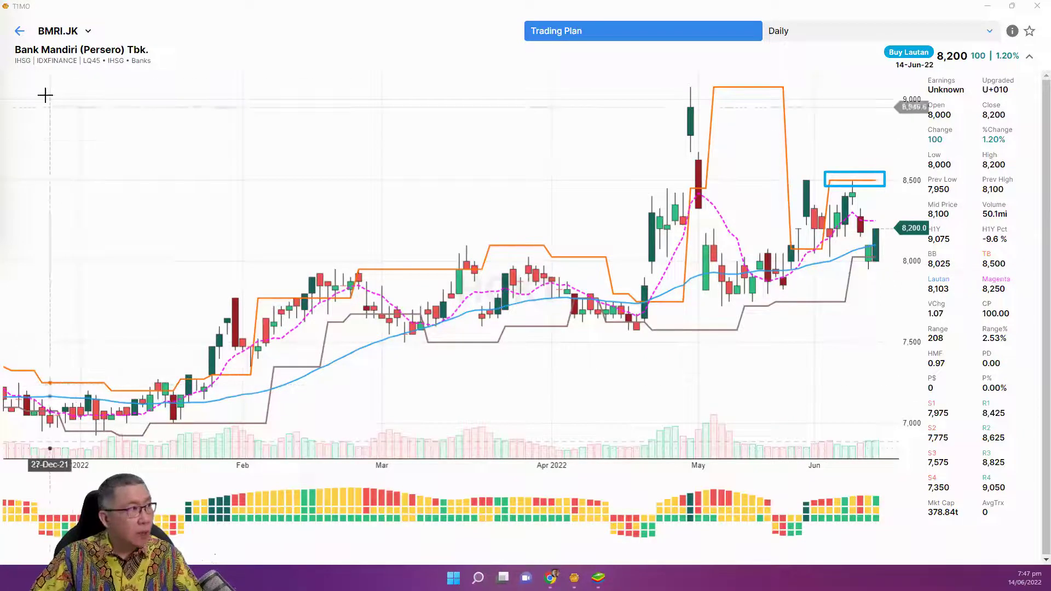
pyautogui.click(19, 31)
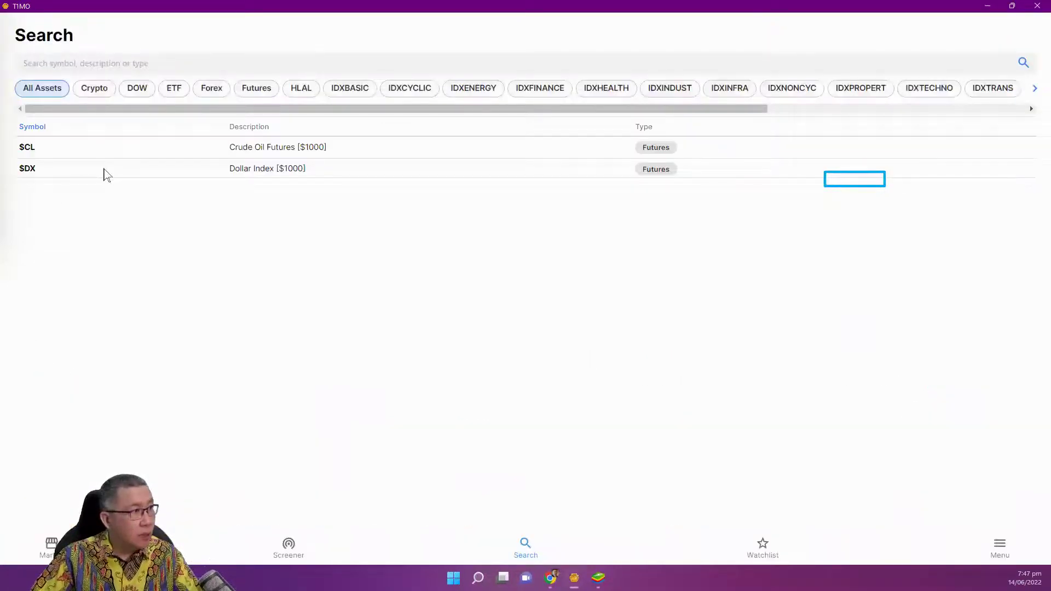
pyautogui.click(289, 550)
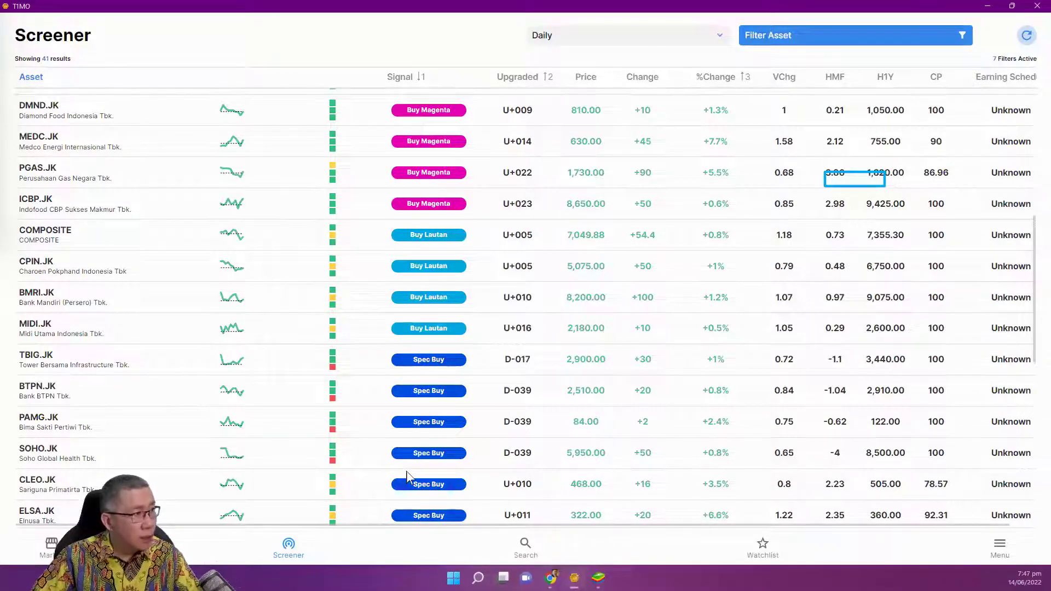
# Open the BTPN.JK daily chart and examine its price history back to about August 2021 and forward to June 2022
pyautogui.click(422, 395)
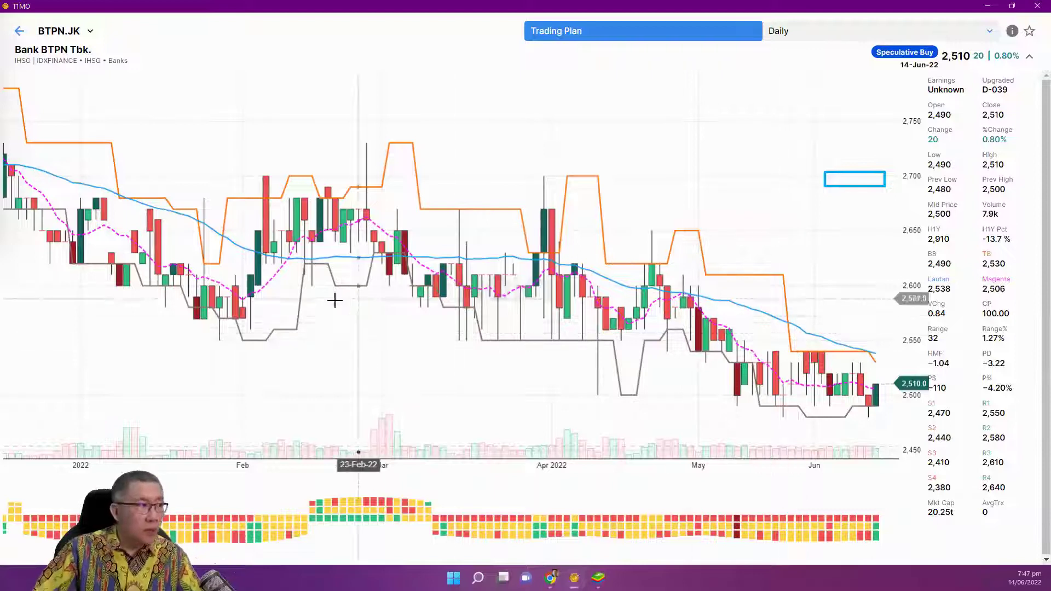
pyautogui.scroll(5, 394, 315)
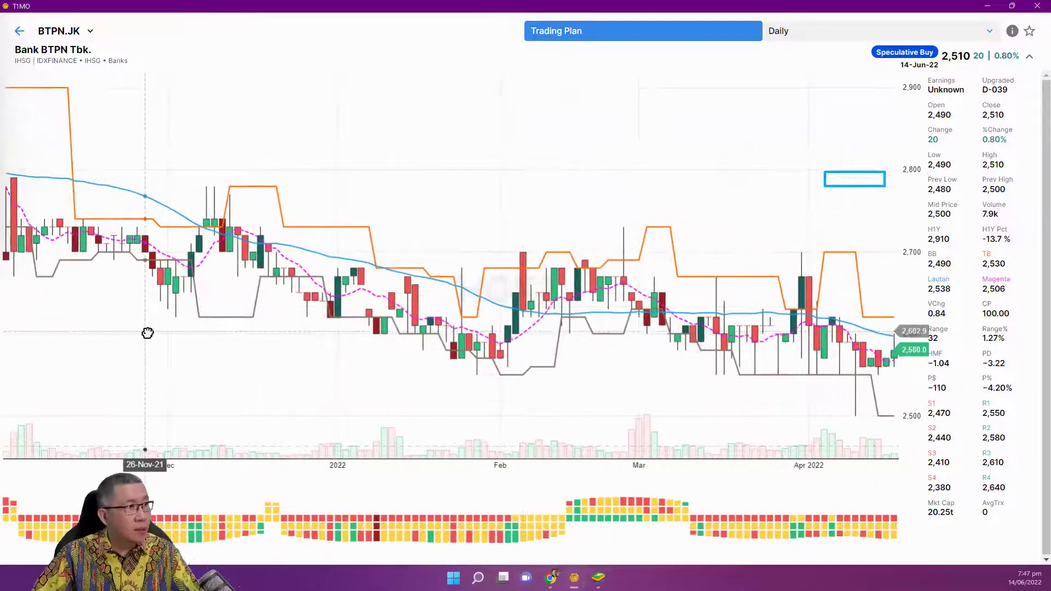
pyautogui.scroll(10, 453, 330)
pyautogui.scroll(-5, 520, 339)
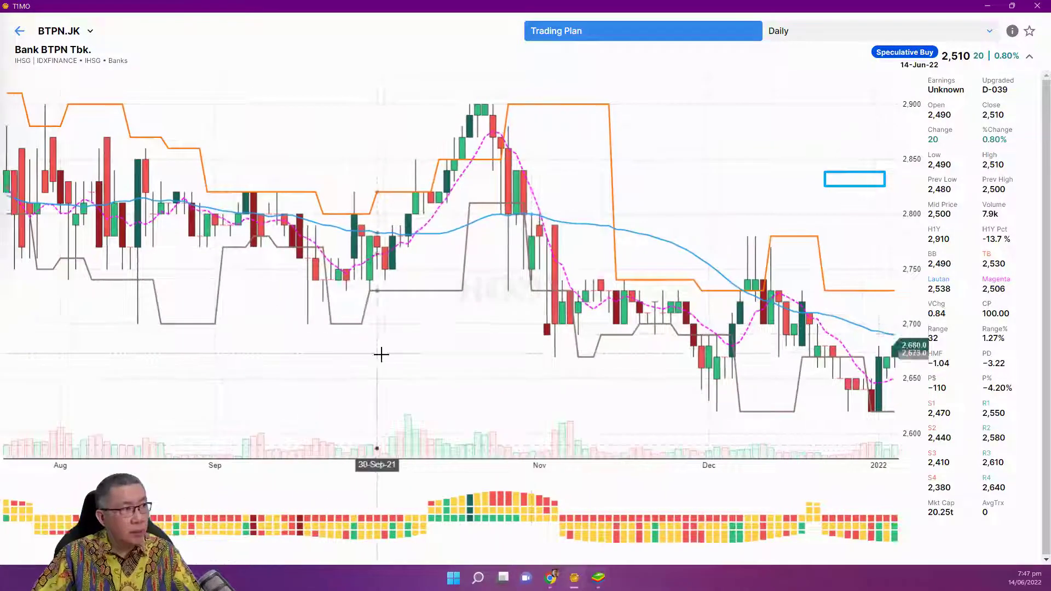
pyautogui.scroll(-10, 490, 386)
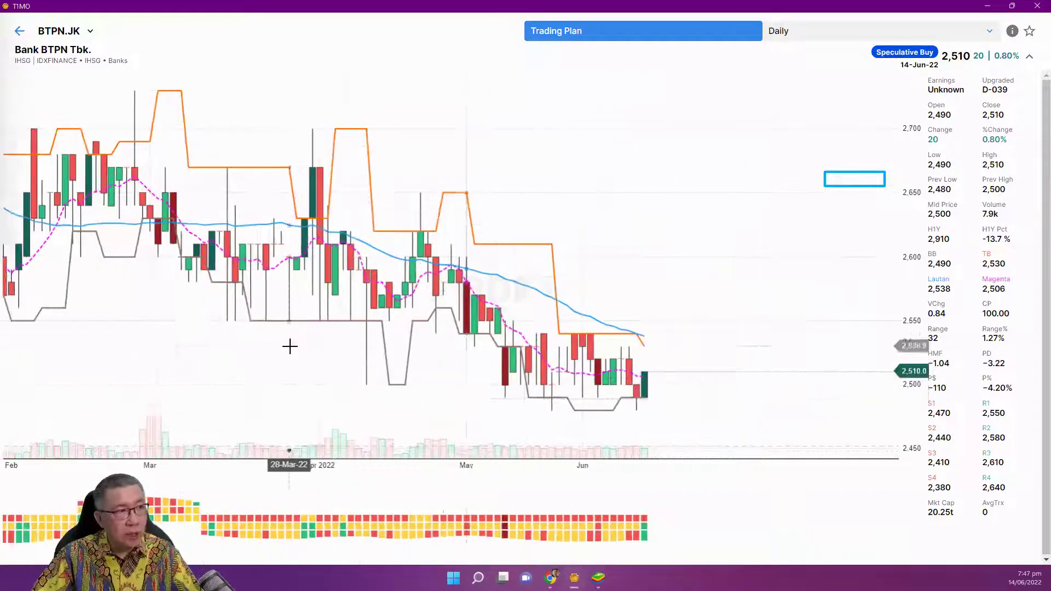
pyautogui.moveTo(288, 345); pyautogui.dragTo(530, 345)
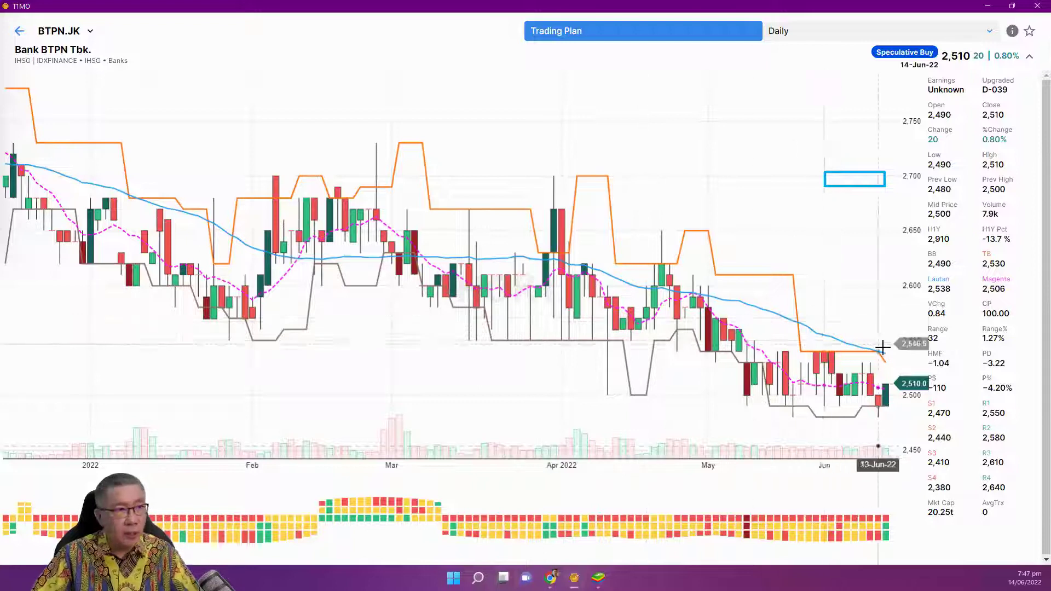
pyautogui.moveTo(625, 315); pyautogui.dragTo(446, 304)
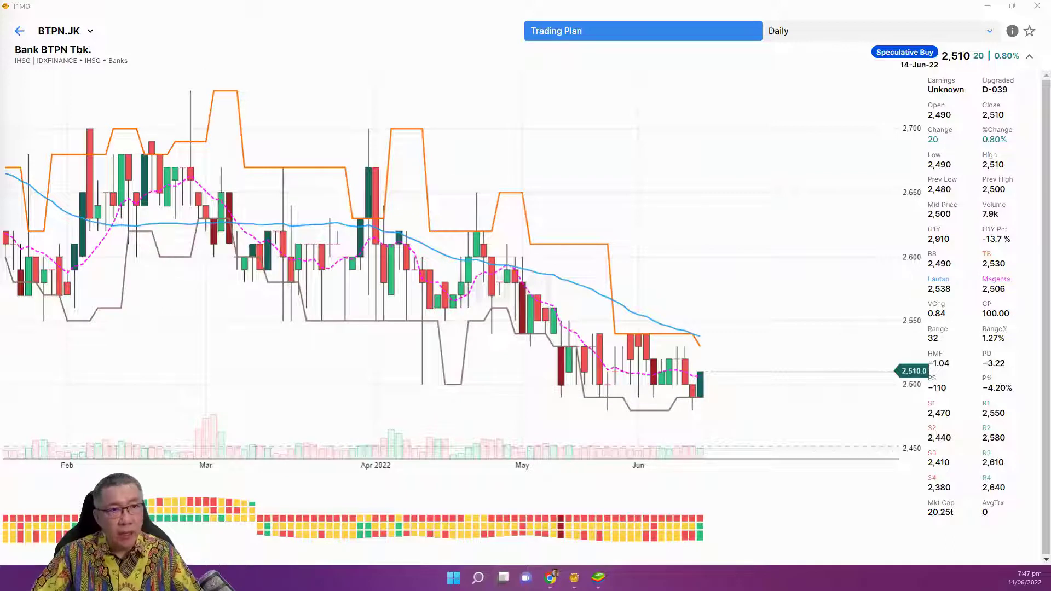
# Box the early June highs on the BTPN.JK chart, extend a horizontal line from the orange line's end, and return to the screener
pyautogui.moveTo(622, 338); pyautogui.dragTo(654, 340)
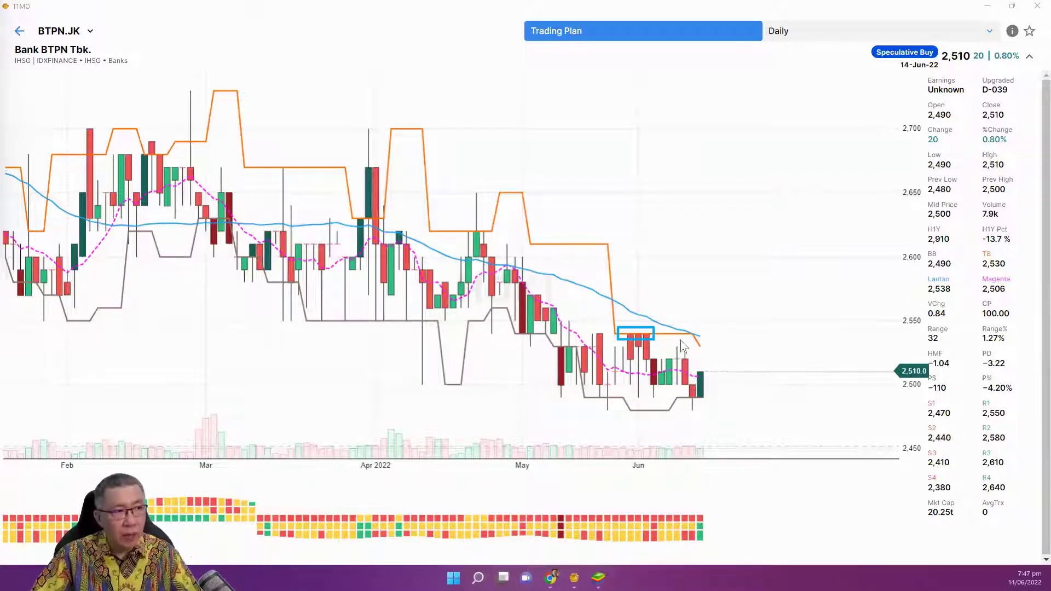
pyautogui.moveTo(700, 344); pyautogui.dragTo(751, 346)
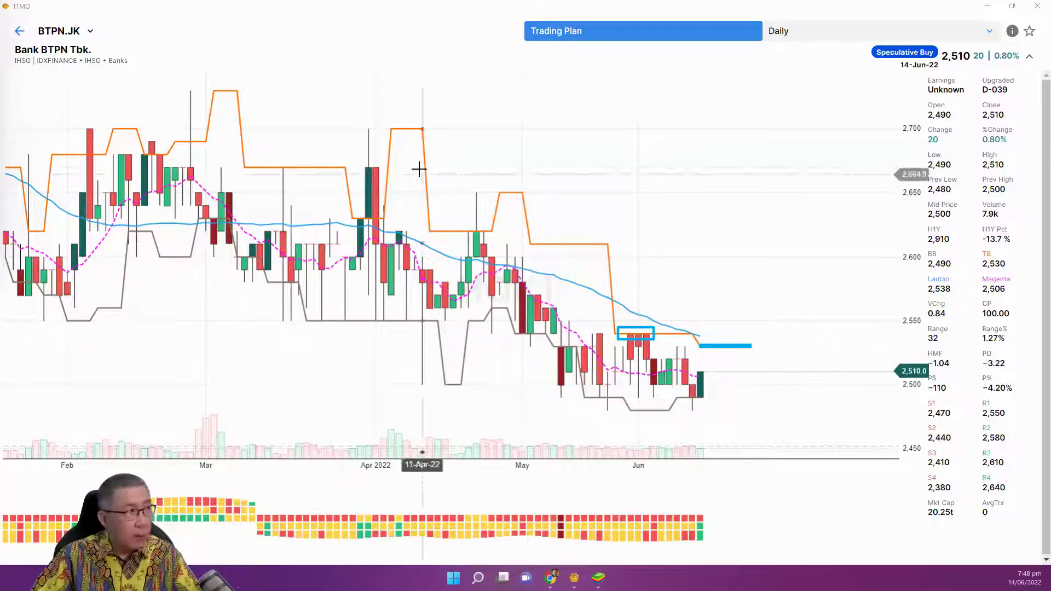
pyautogui.click(20, 31)
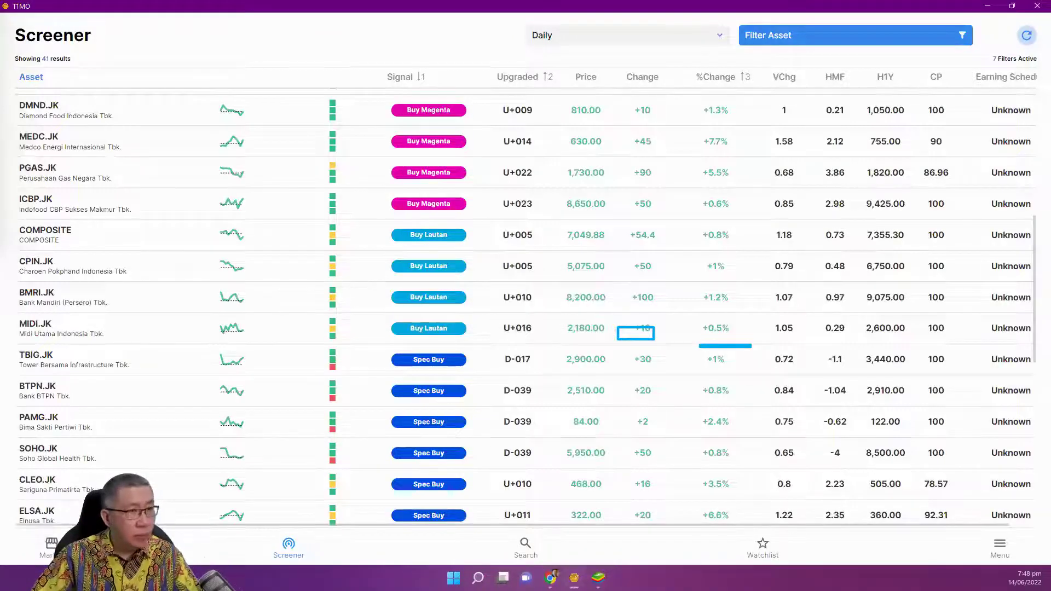
# Review the remaining Spec Buy results in the screener and open the FILM.JK daily chart
pyautogui.scroll(-3, 331, 456)
pyautogui.scroll(-5, 317, 460)
pyautogui.scroll(1, 318, 463)
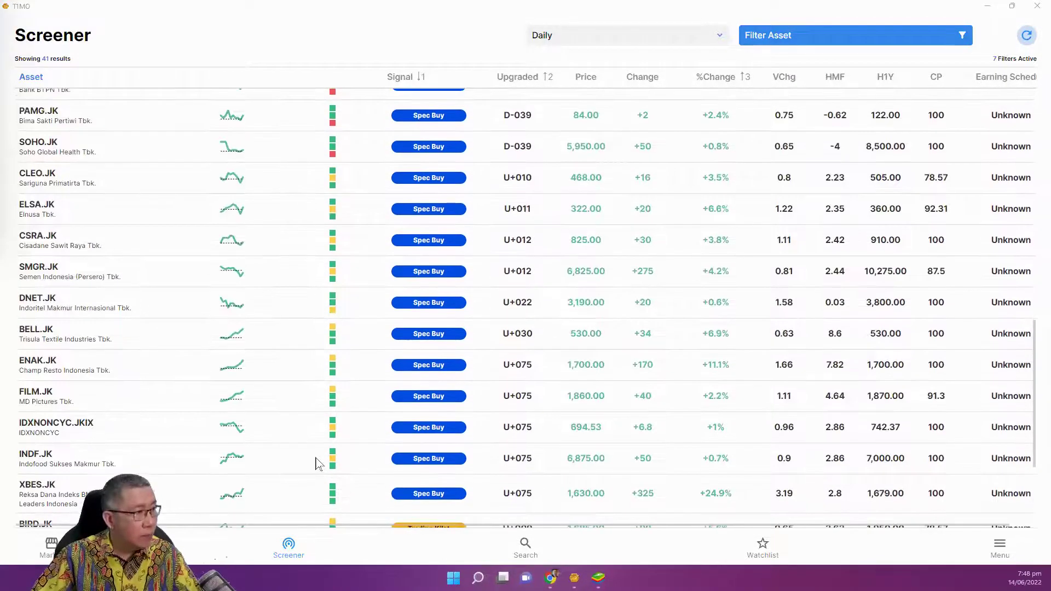
pyautogui.click(422, 406)
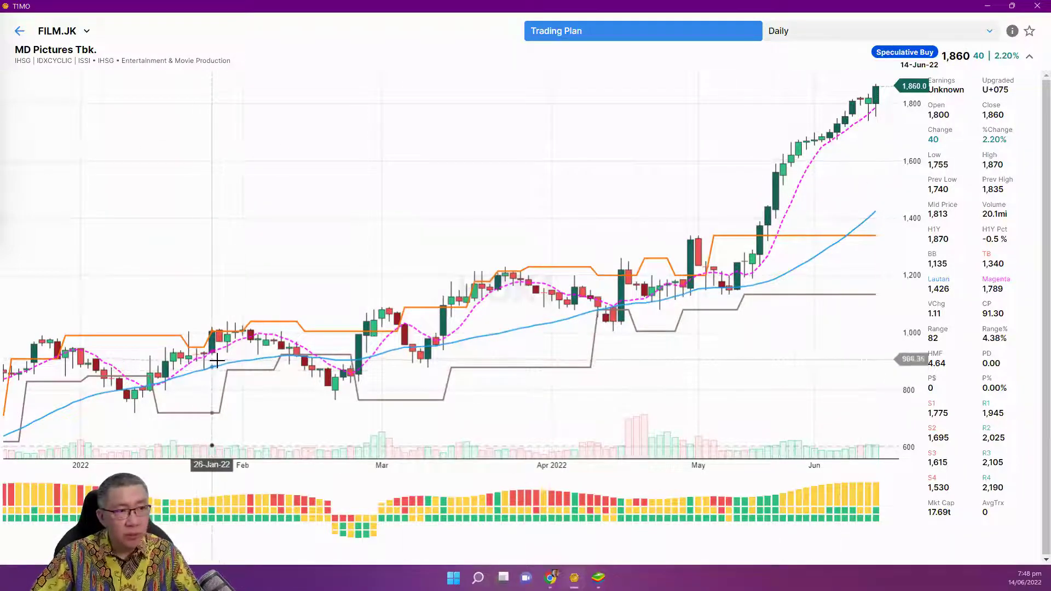
# Examine the FILM.JK chart's price history back to about October 2021 and forward to June 2022, and return to the screener
pyautogui.moveTo(222, 353); pyautogui.dragTo(520, 307)
pyautogui.moveTo(300, 343); pyautogui.dragTo(509, 321)
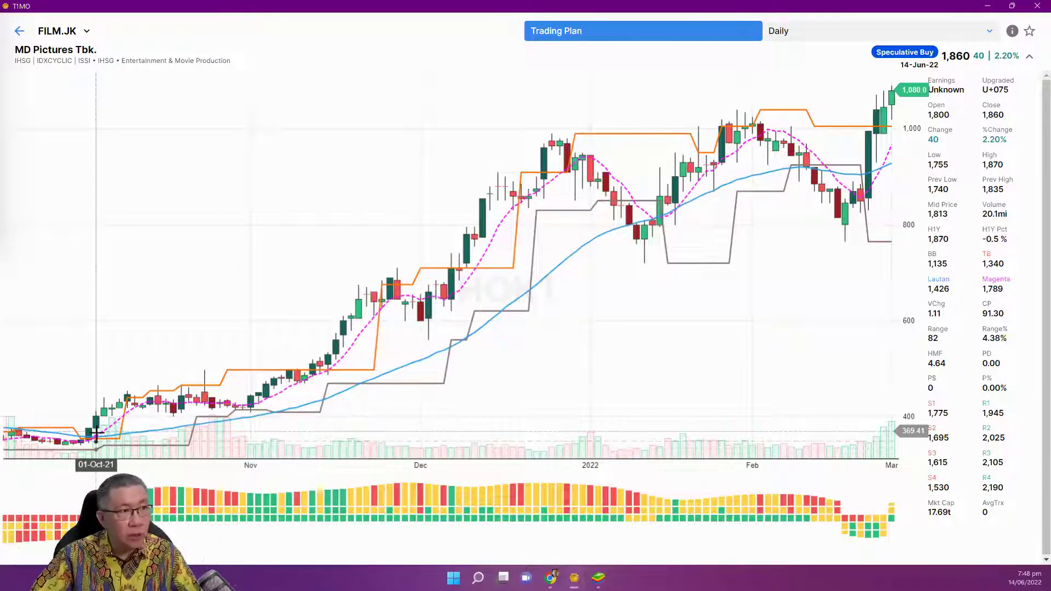
pyautogui.moveTo(650, 329); pyautogui.dragTo(356, 372)
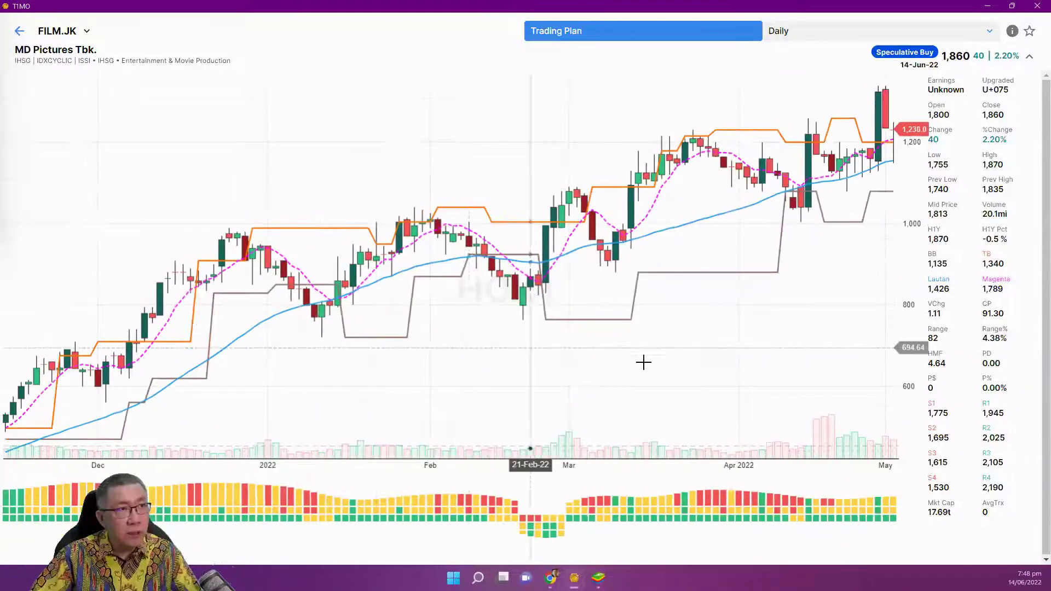
pyautogui.moveTo(643, 362); pyautogui.dragTo(546, 375)
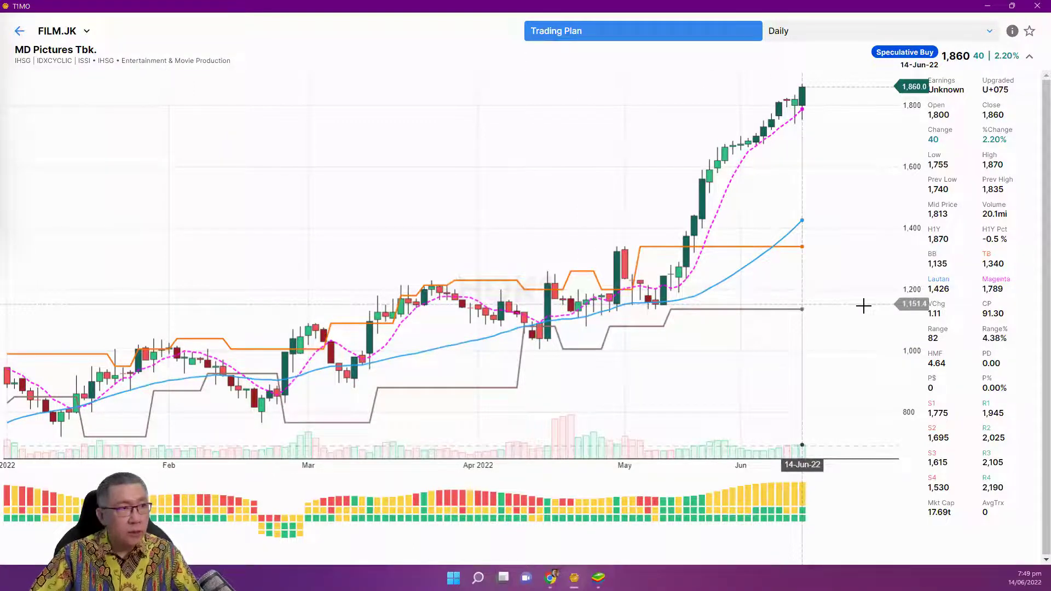
pyautogui.click(20, 31)
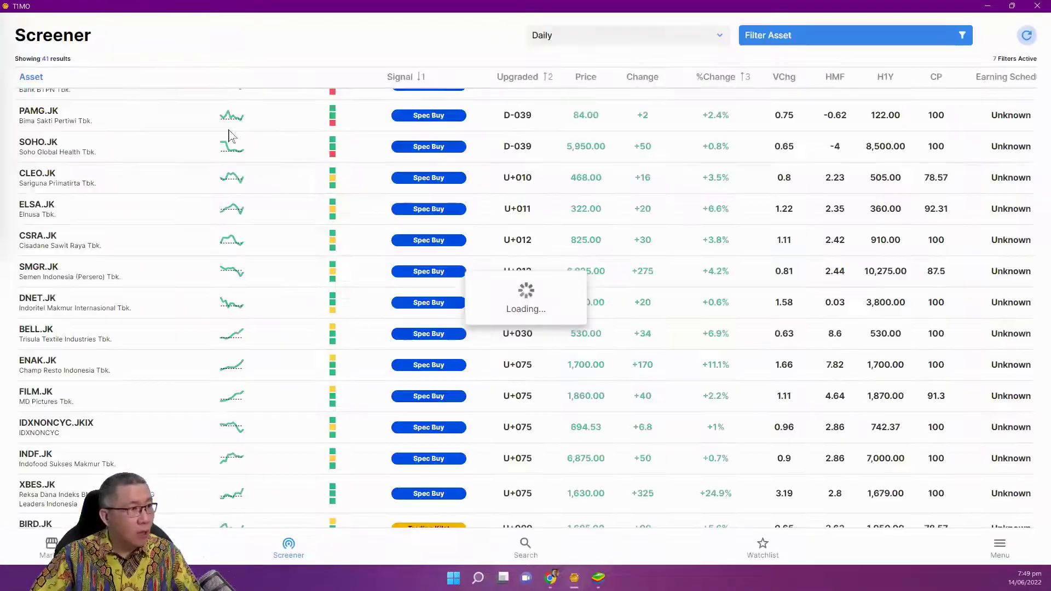
# Review the screener results from the Trading Kilat entries back up to the first Hawk1 Detected rows, and switch to the T1MO website in Chrome
pyautogui.scroll(-3, 394, 301)
pyautogui.scroll(1, 397, 306)
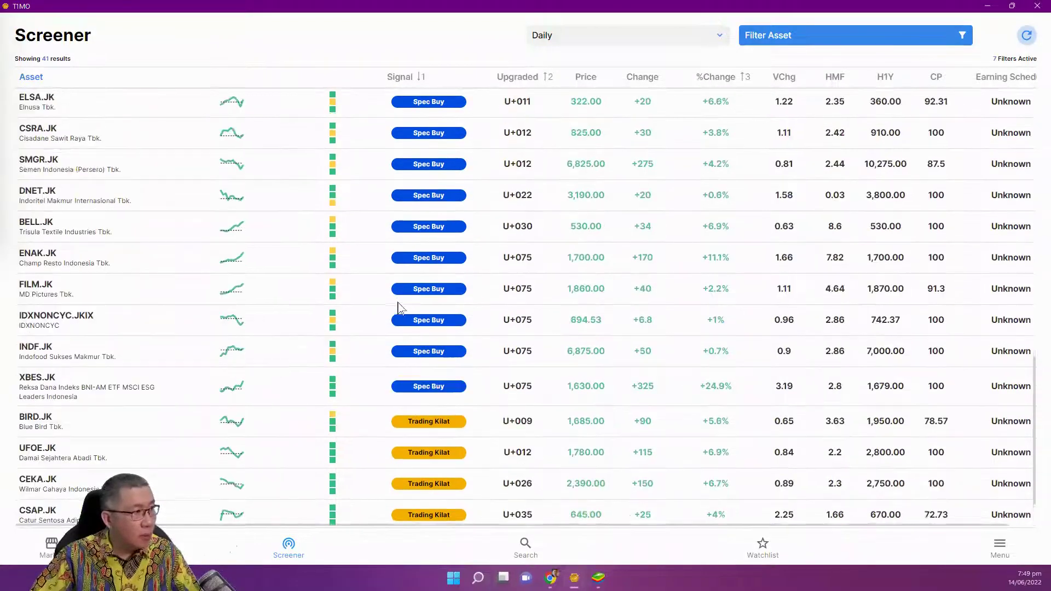
pyautogui.scroll(10, 398, 307)
pyautogui.scroll(5, 398, 308)
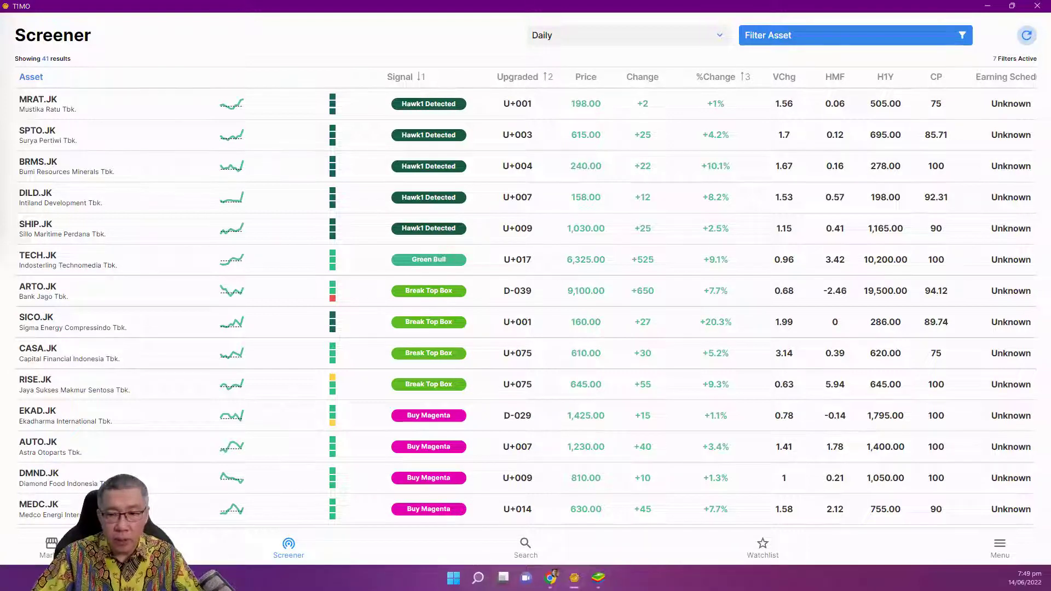
pyautogui.hotkey('alt', 'Tab')
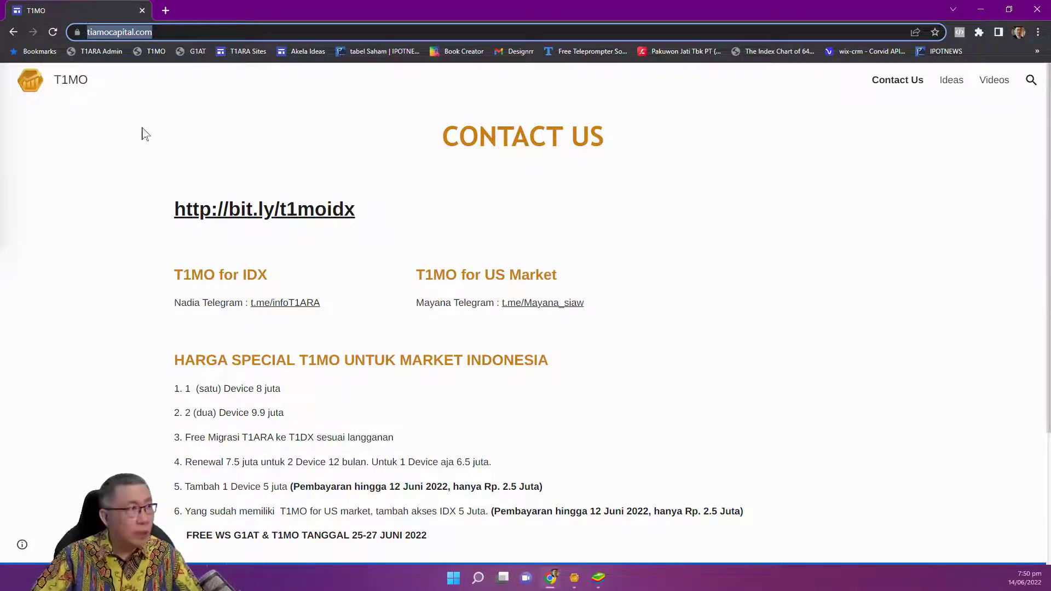
pyautogui.click(163, 11)
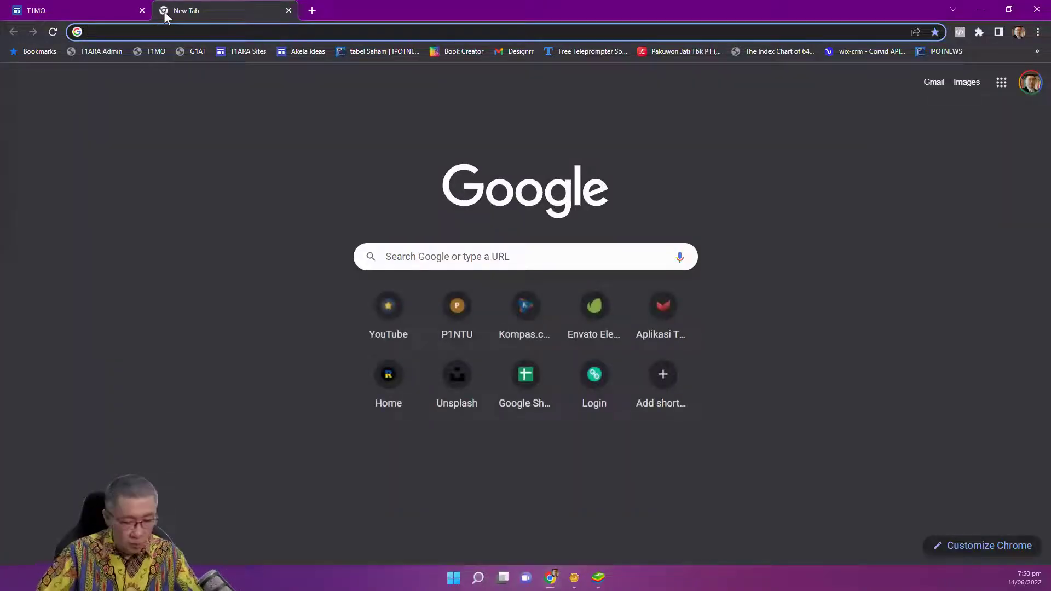
pyautogui.write('t')
pyautogui.press('BackSpace')
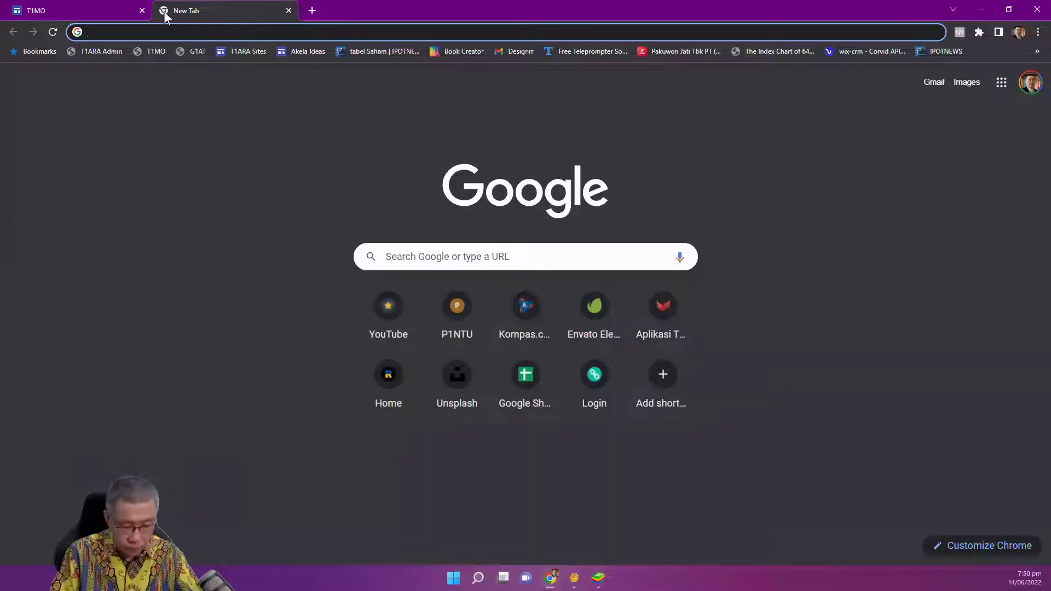
pyautogui.write('bit')
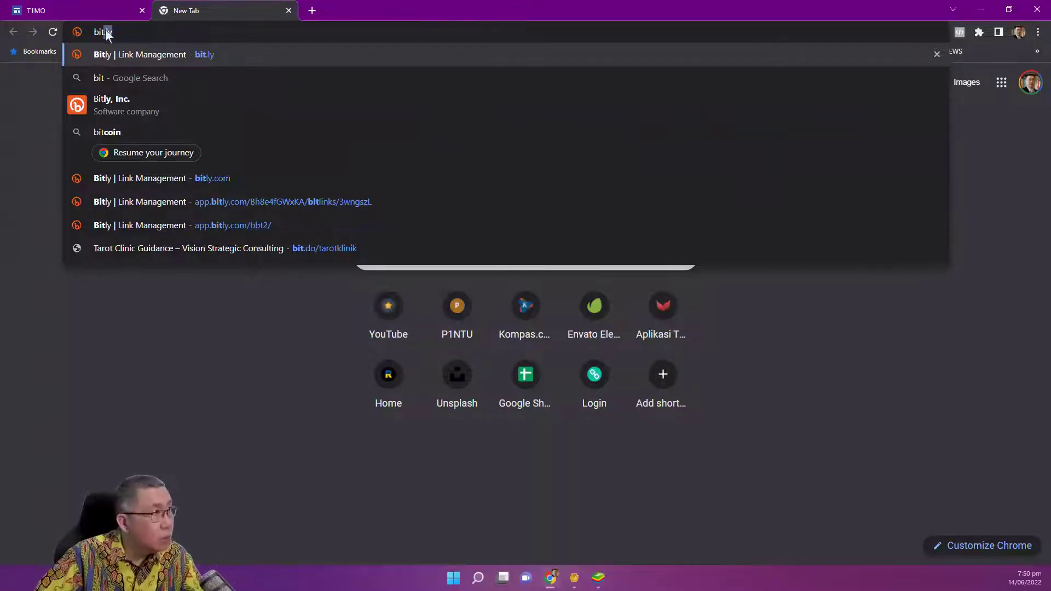
pyautogui.click(71, 18)
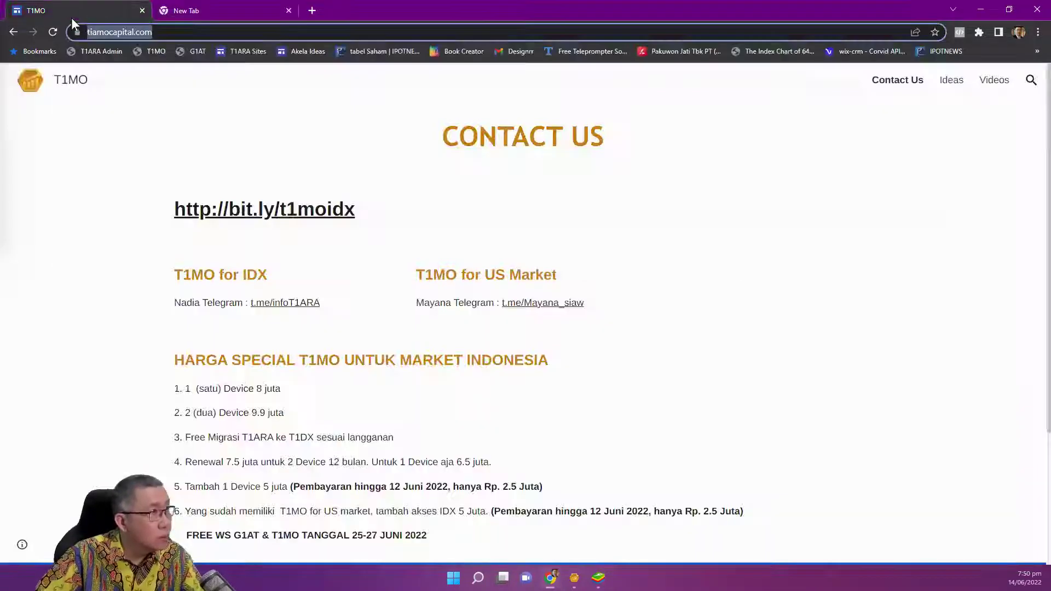
pyautogui.rightClick(261, 221)
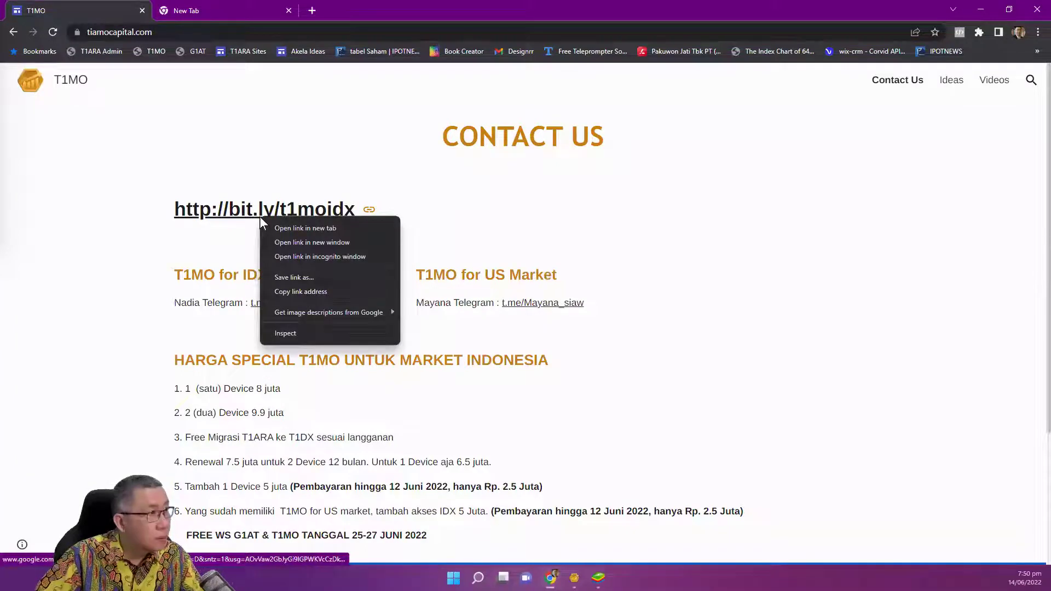
pyautogui.click(295, 227)
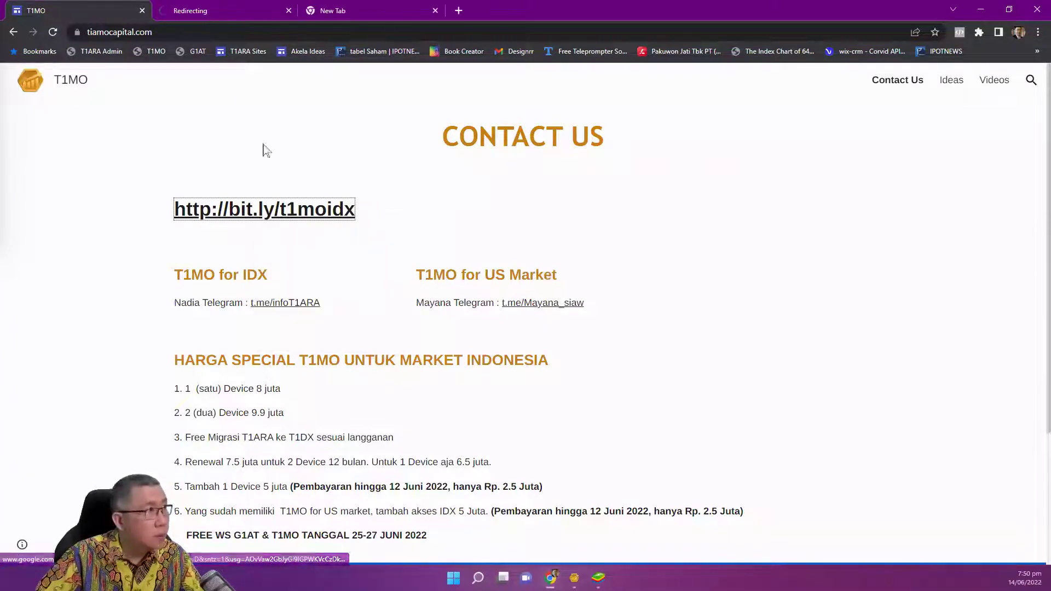
pyautogui.click(210, 11)
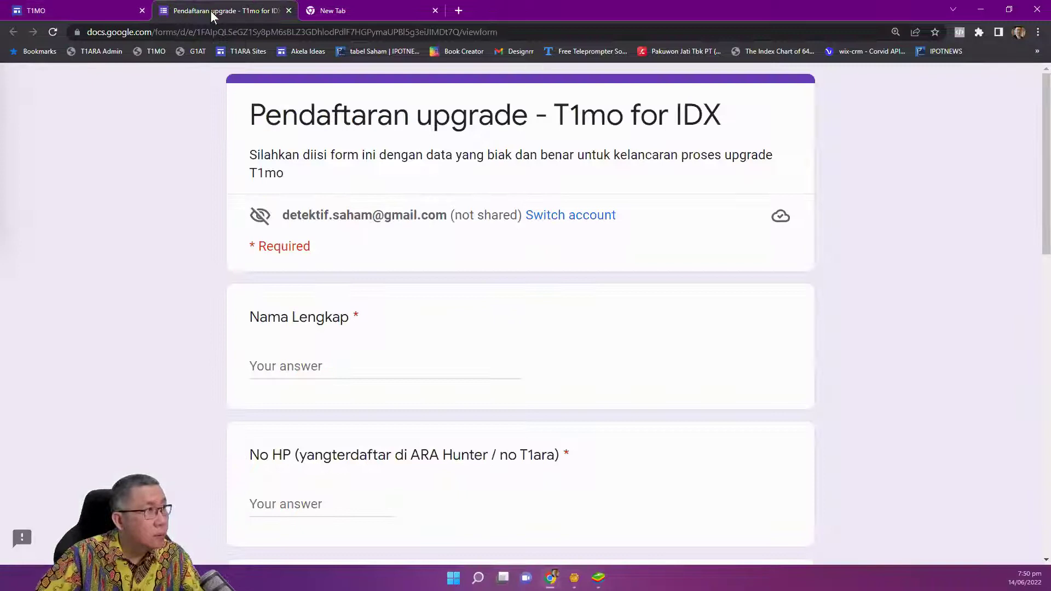
pyautogui.click(288, 11)
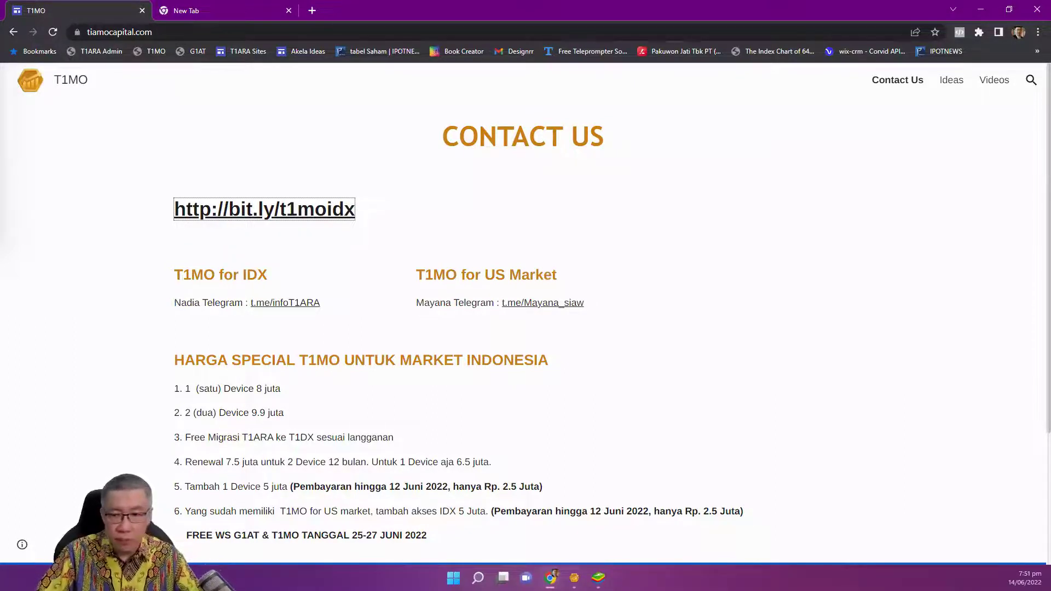
# Switch to T1MO, search for pgas to open the PGAS.JK daily chart, and box the late May surge candles down through the indicator bars
pyautogui.hotkey('alt', 'Tab')
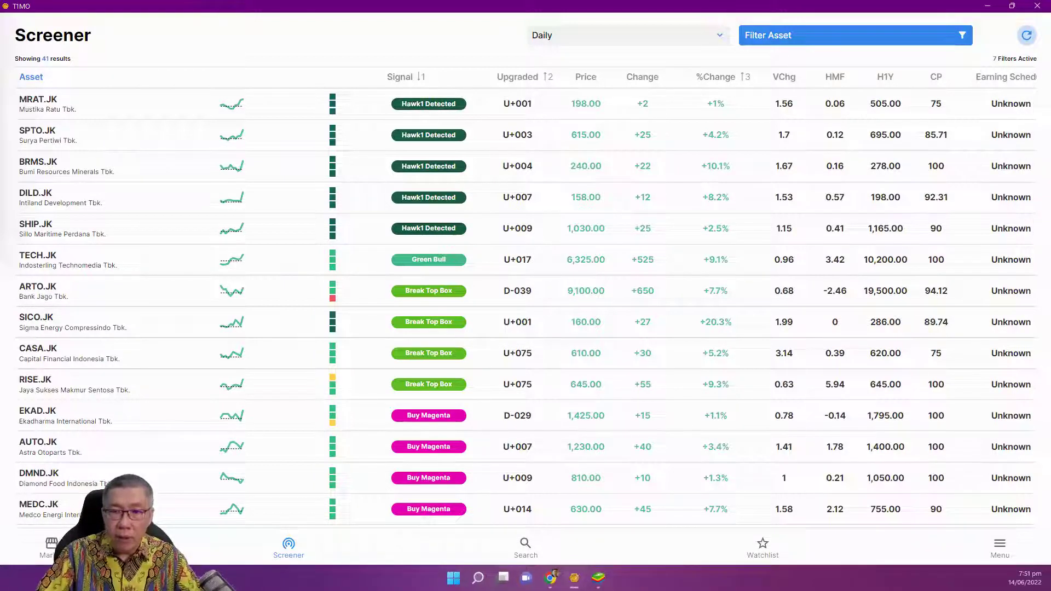
pyautogui.click(544, 539)
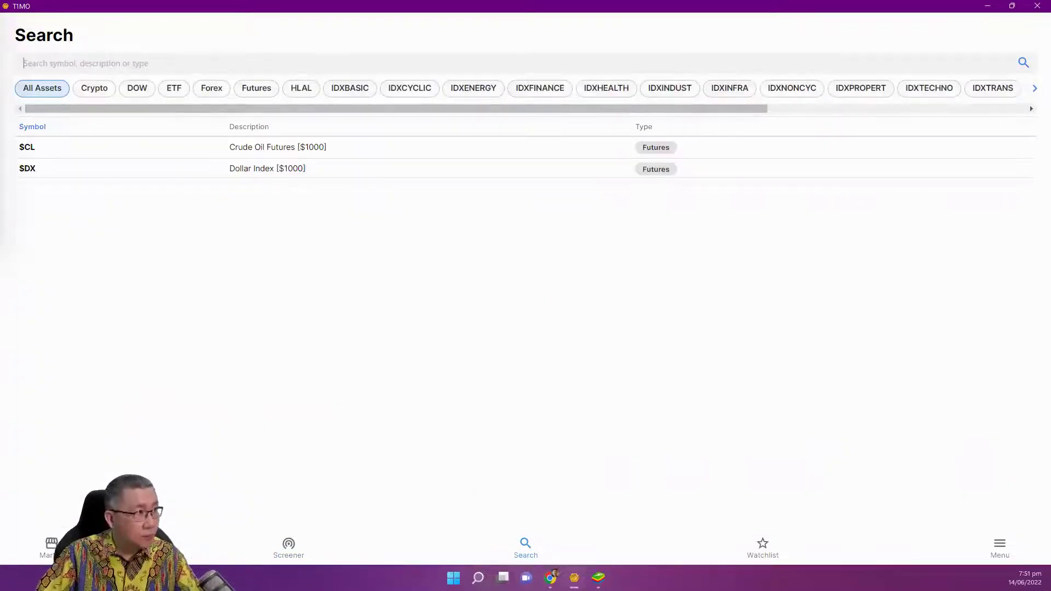
pyautogui.write('pgas')
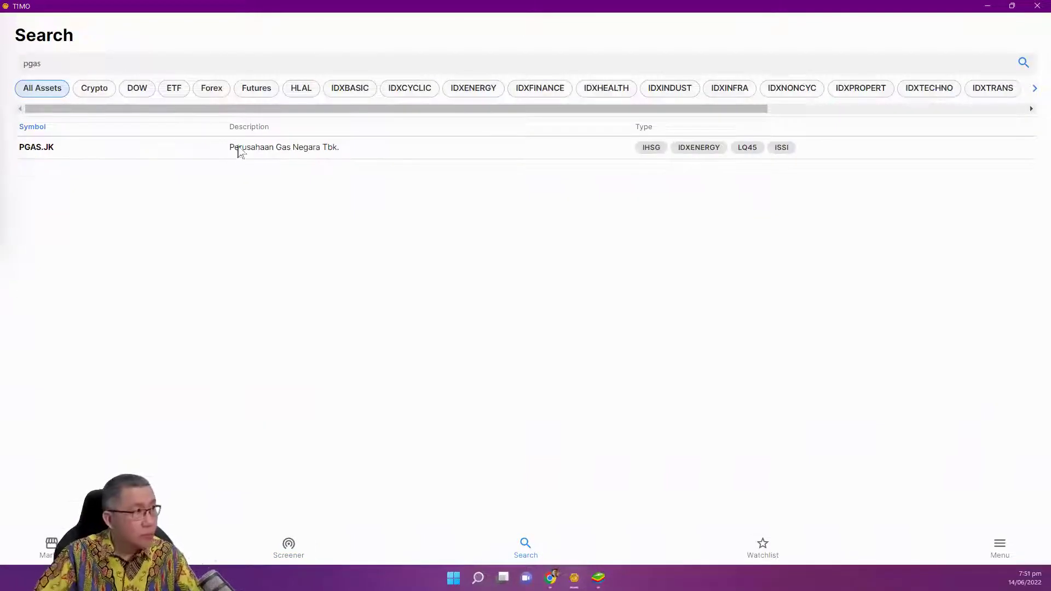
pyautogui.click(239, 151)
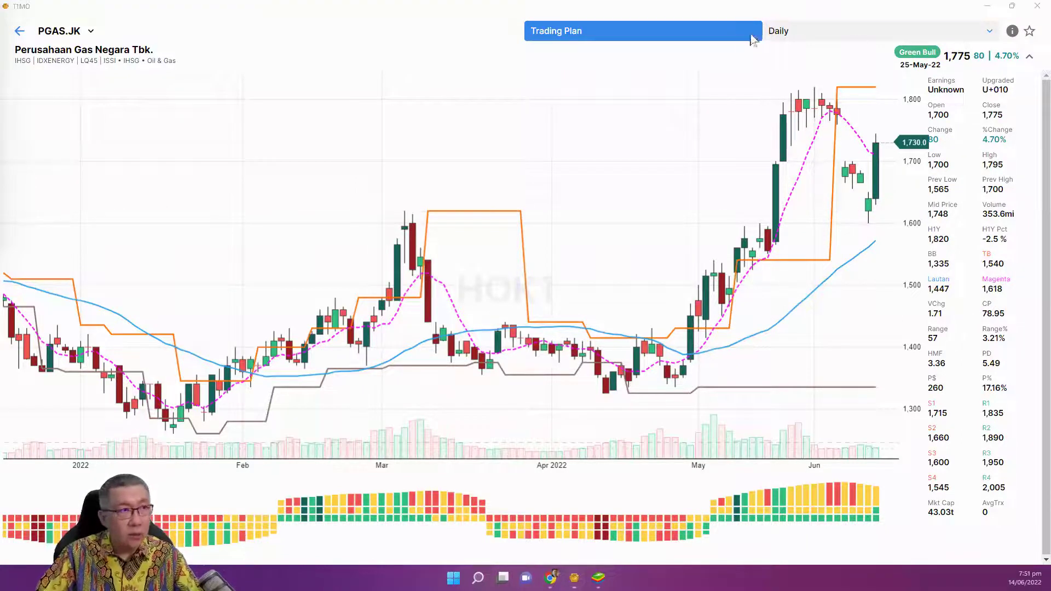
pyautogui.moveTo(771, 94)
pyautogui.mouseDown()
pyautogui.moveTo(793, 225)
pyautogui.moveTo(790, 540)
pyautogui.mouseUp()
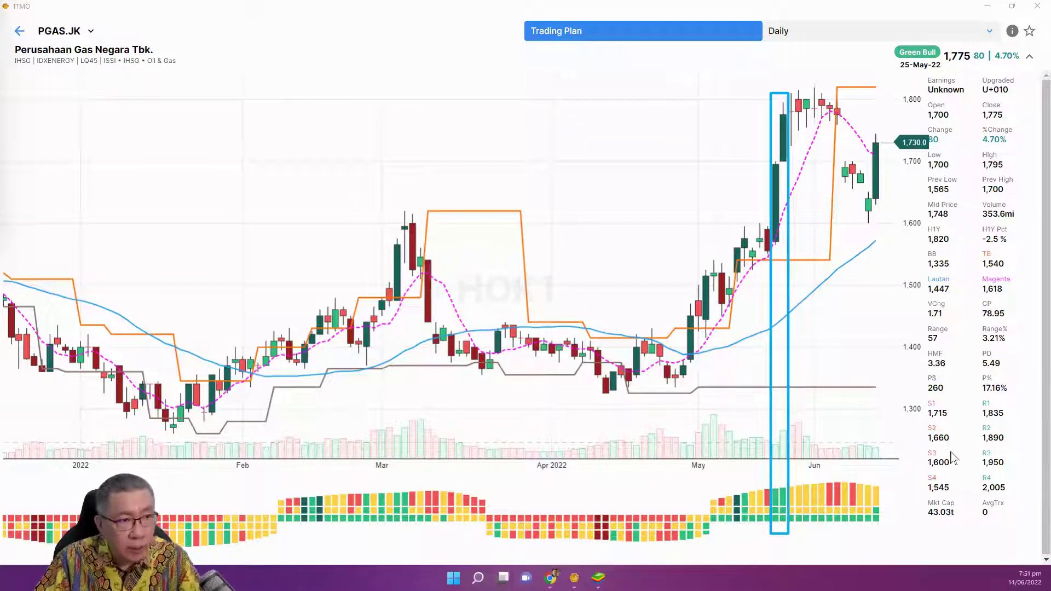